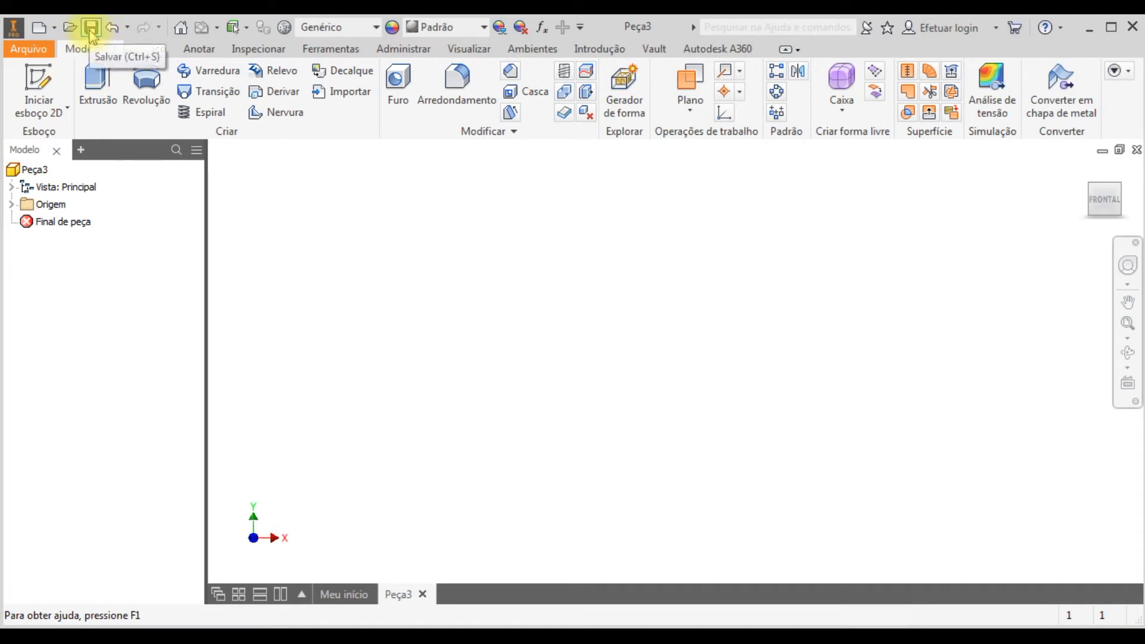
Step: Save the new part in the Inventor folder under the name "Pratica 1"
left_click(91, 33)
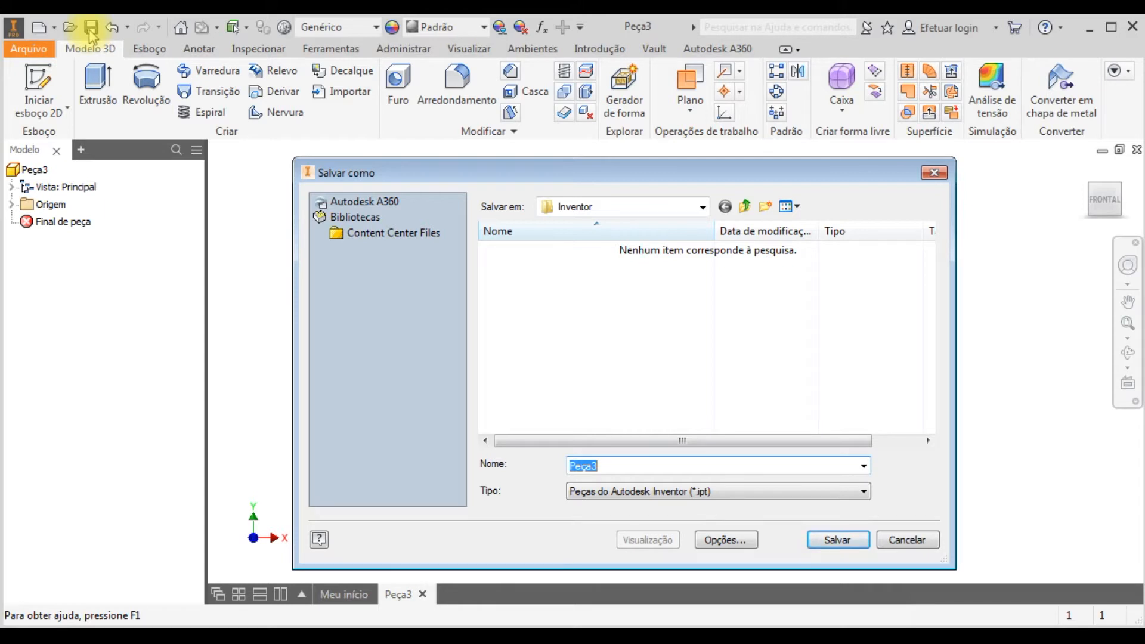
type("Prat")
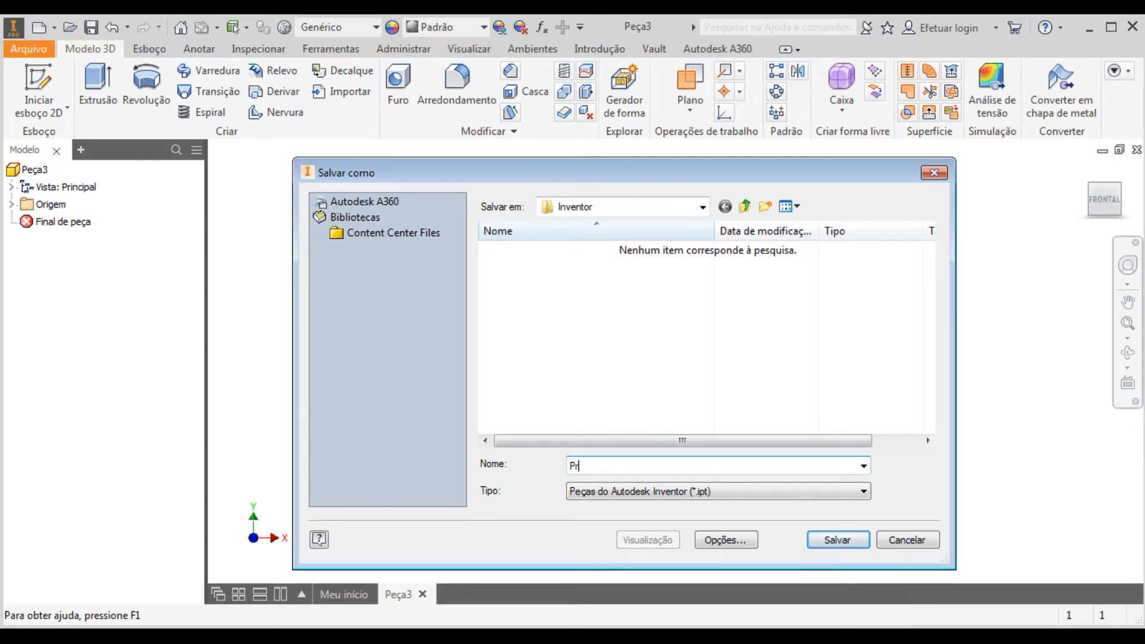
type("ica 1")
key("Return")
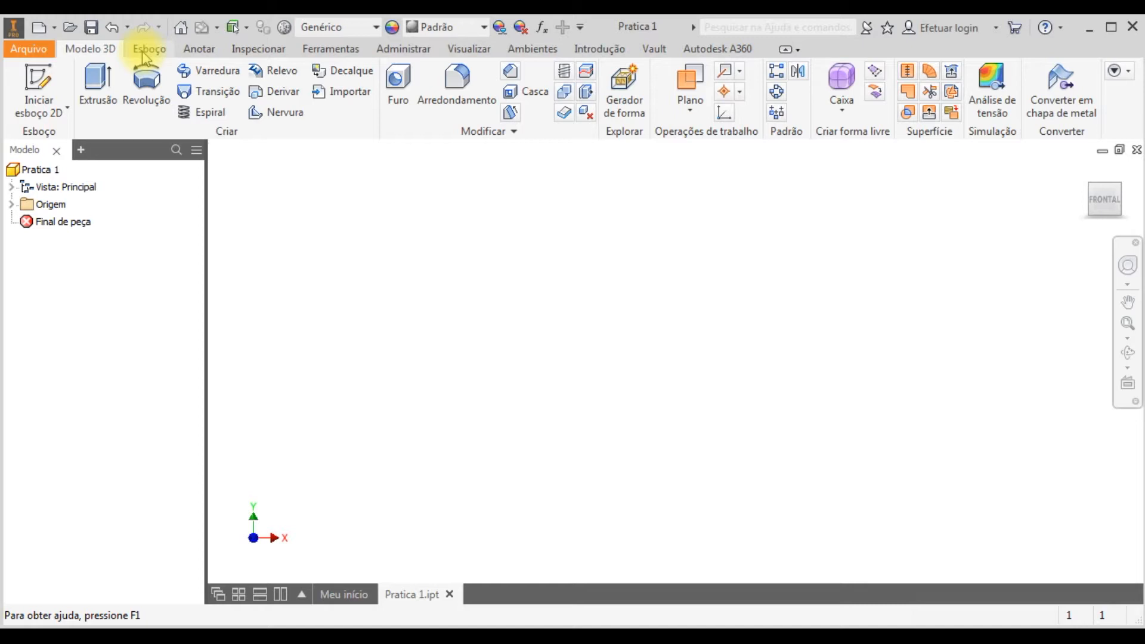
Step: Sketch a closed six-line bent profile on the XY plane, starting at the origin with a horizontal base about 24.5 mm long and a square-ended slanted arm
left_click(43, 76)
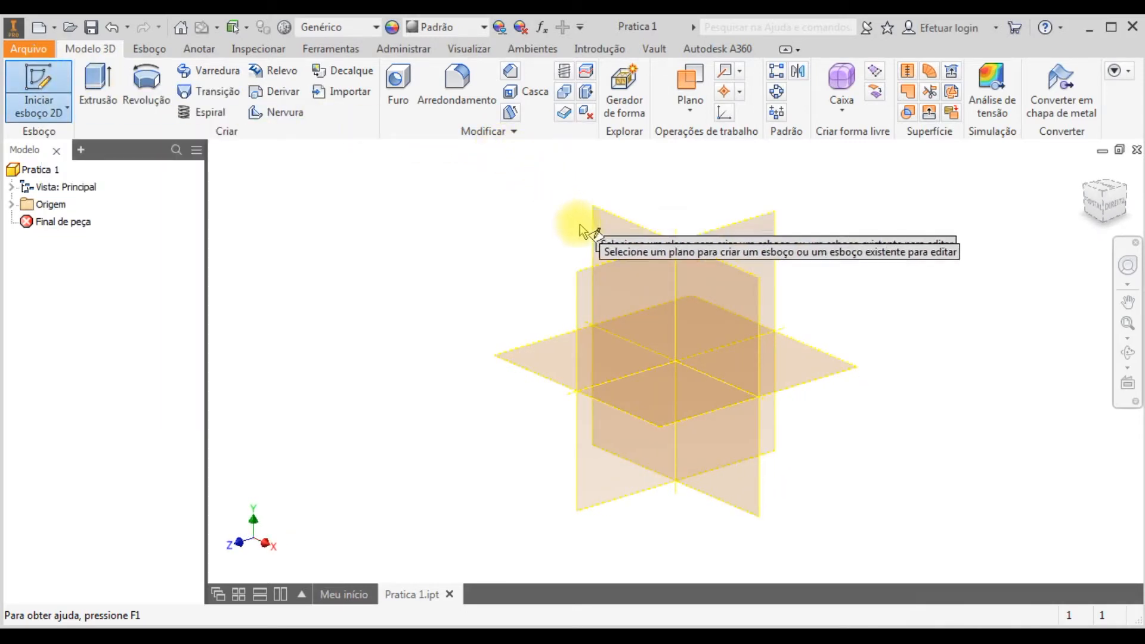
left_click(618, 240)
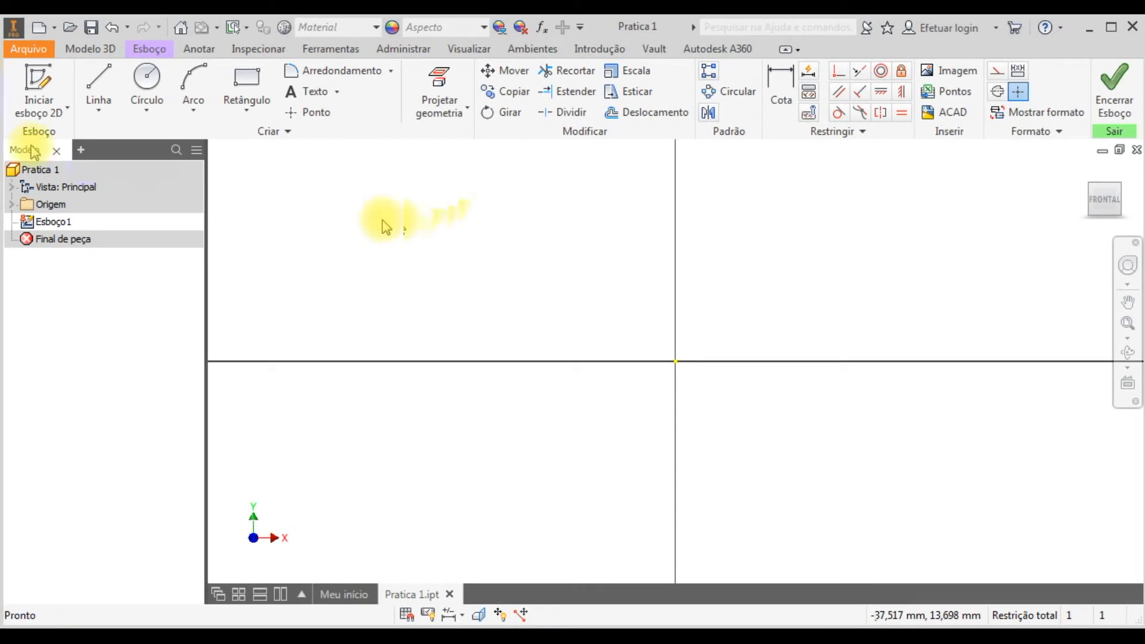
left_click(99, 84)
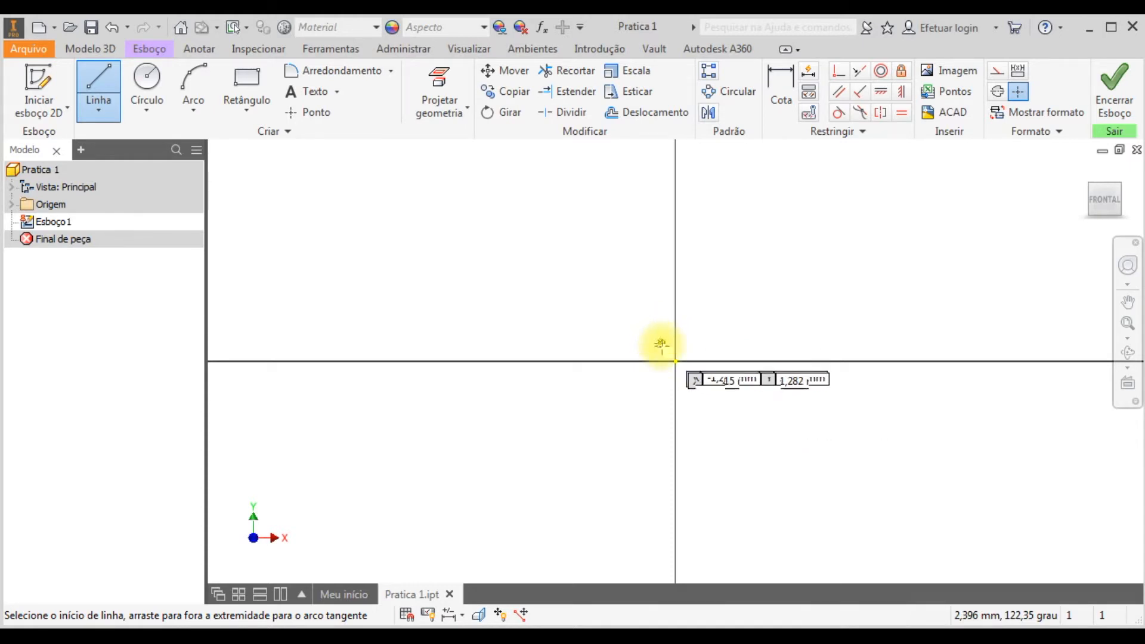
left_click(674, 360)
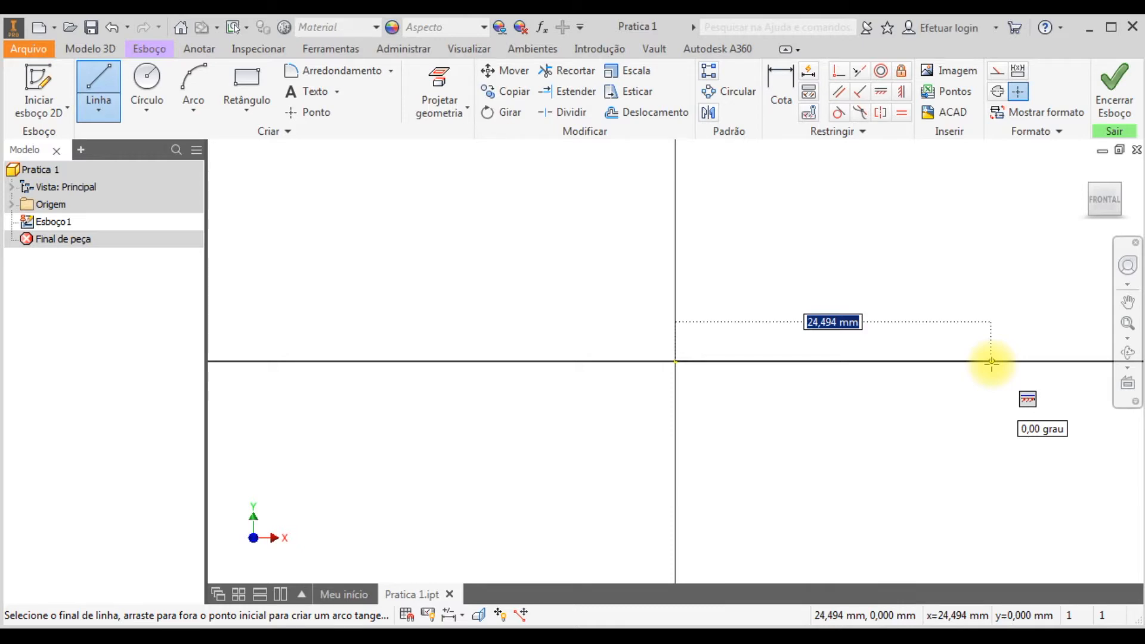
left_click(990, 362)
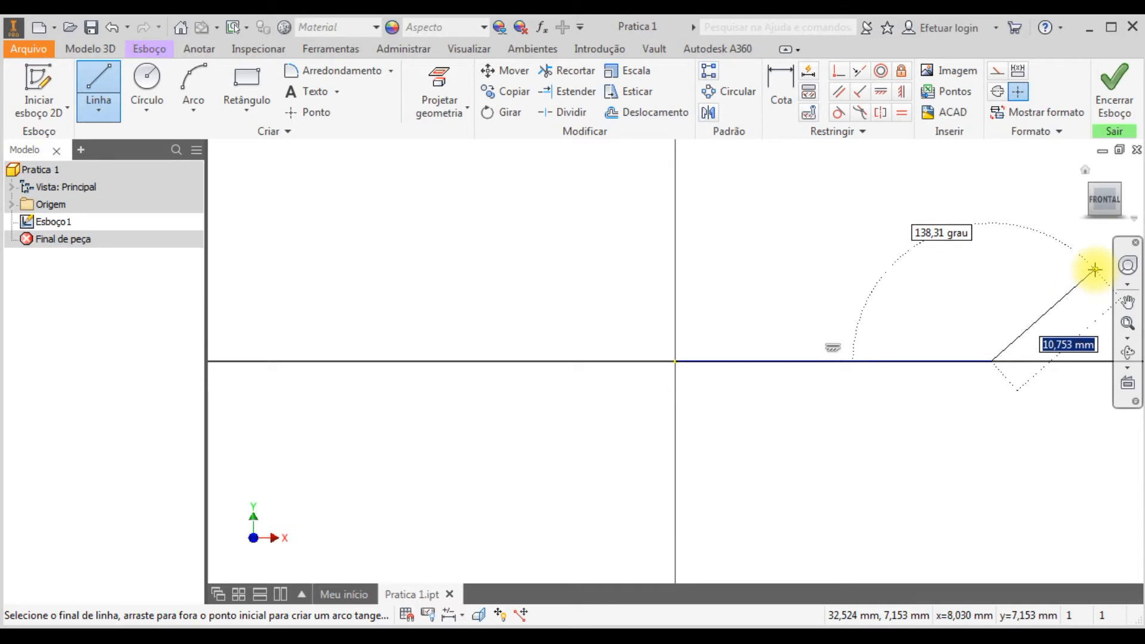
left_click(1094, 269)
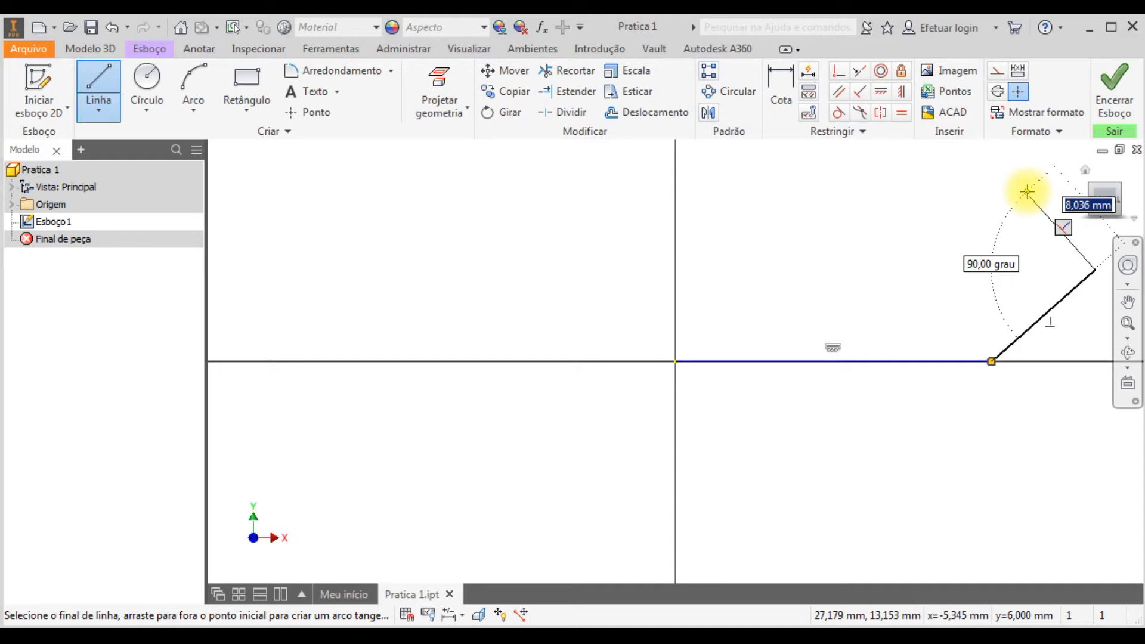
left_click(1026, 192)
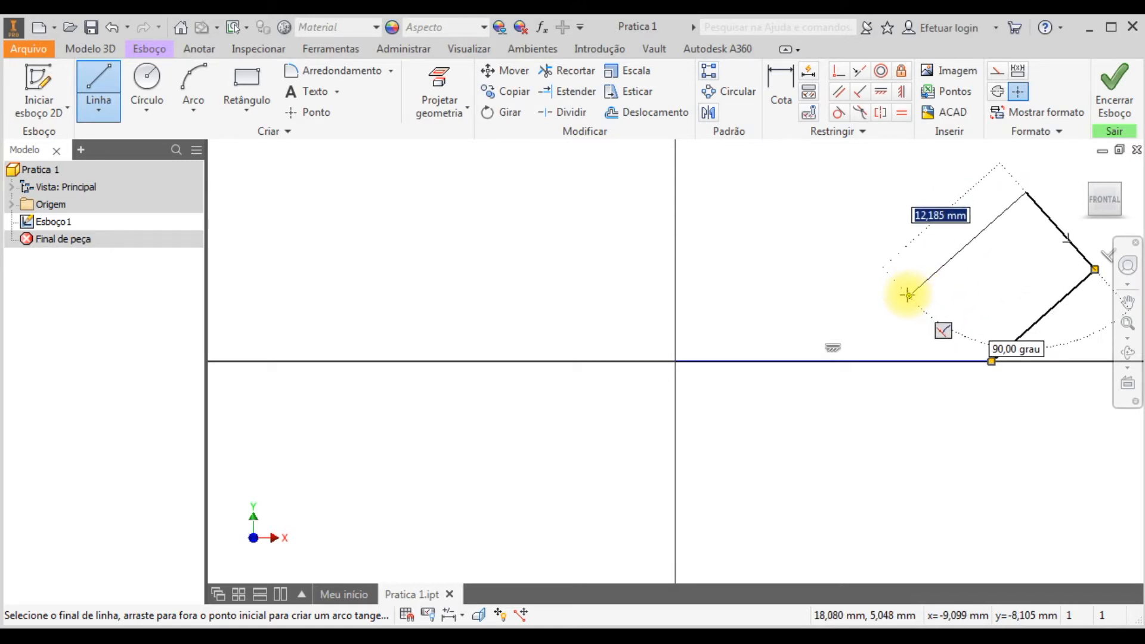
left_click(958, 253)
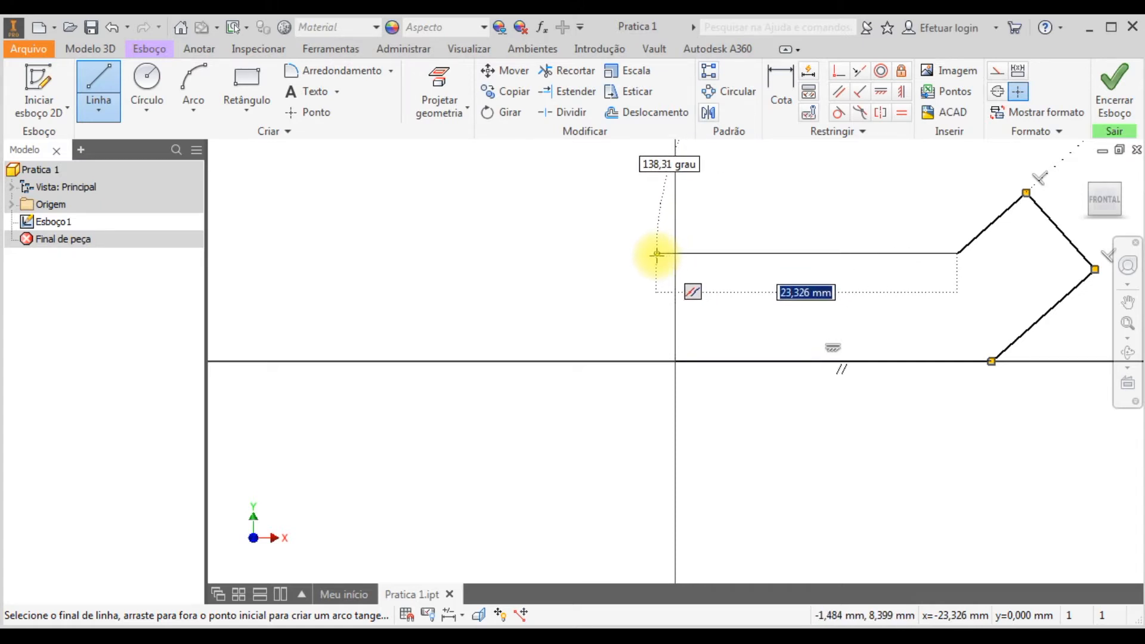
left_click(657, 254)
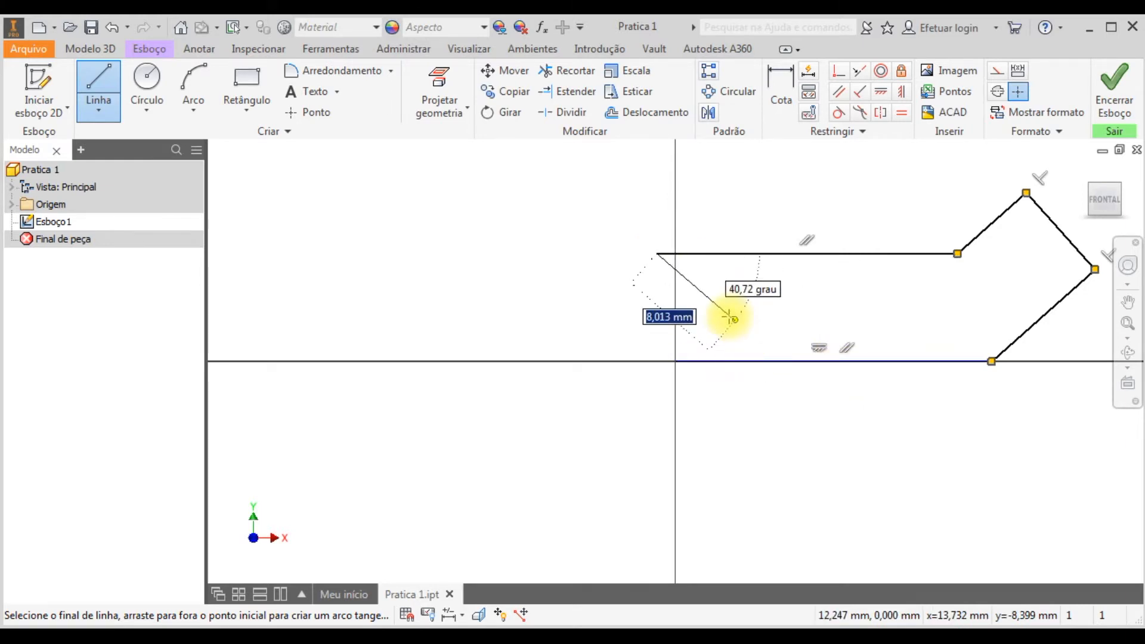
left_click(675, 361)
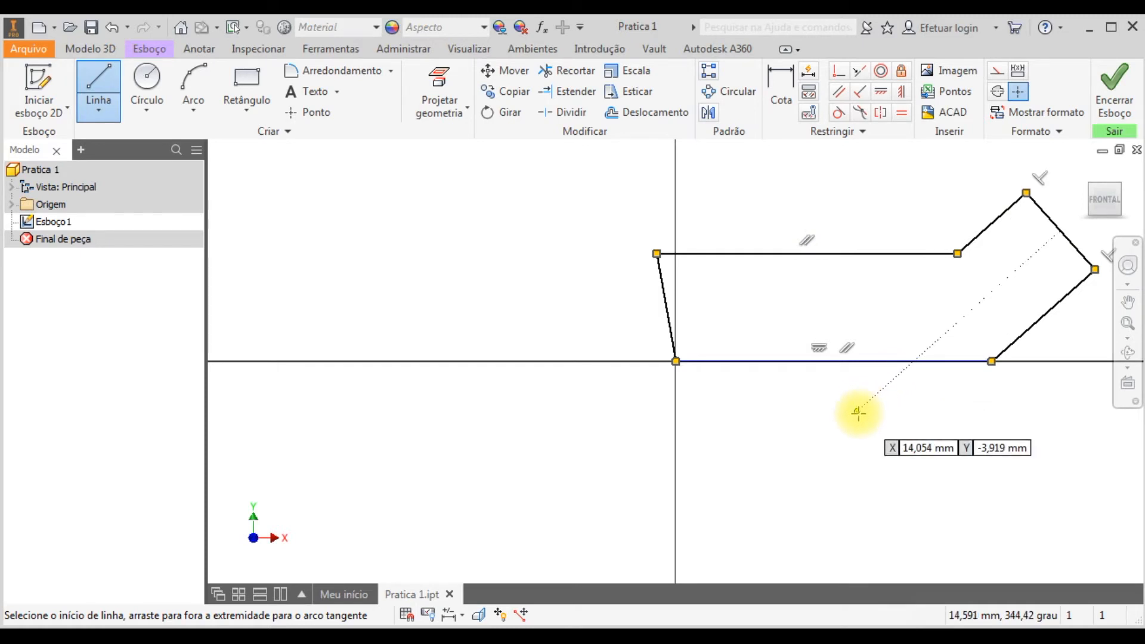
key("Escape")
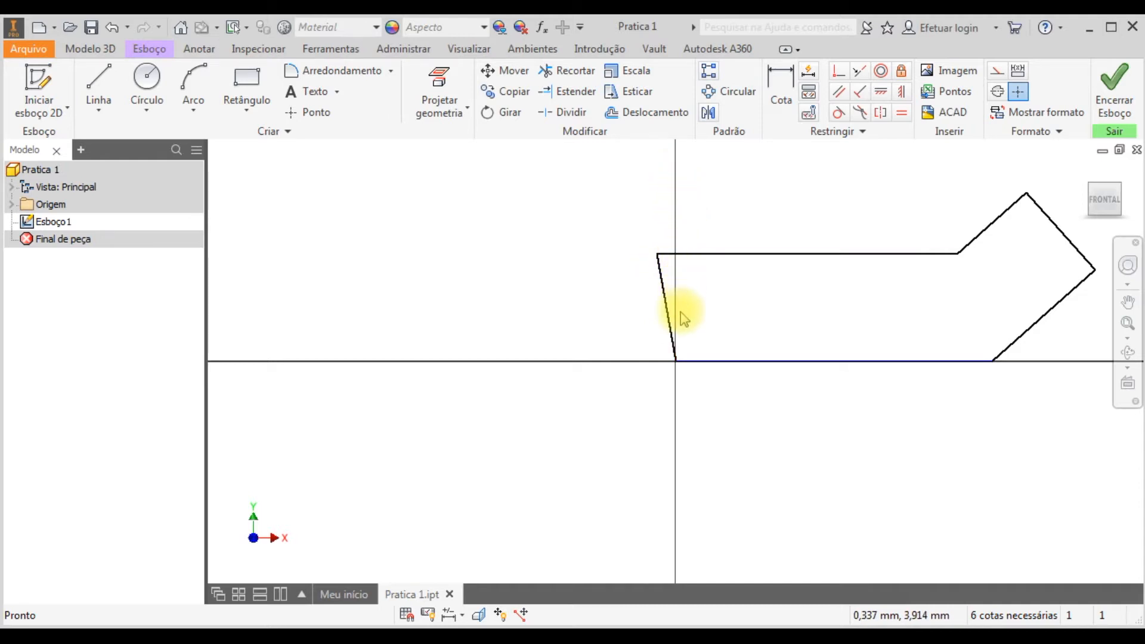
Step: Shift the profile's upper left corner outward, and apply a vertical constraint to the left edge
mouse_move(663, 256)
left_mouse_down()
mouse_move(773, 255)
mouse_move(622, 252)
left_mouse_up()
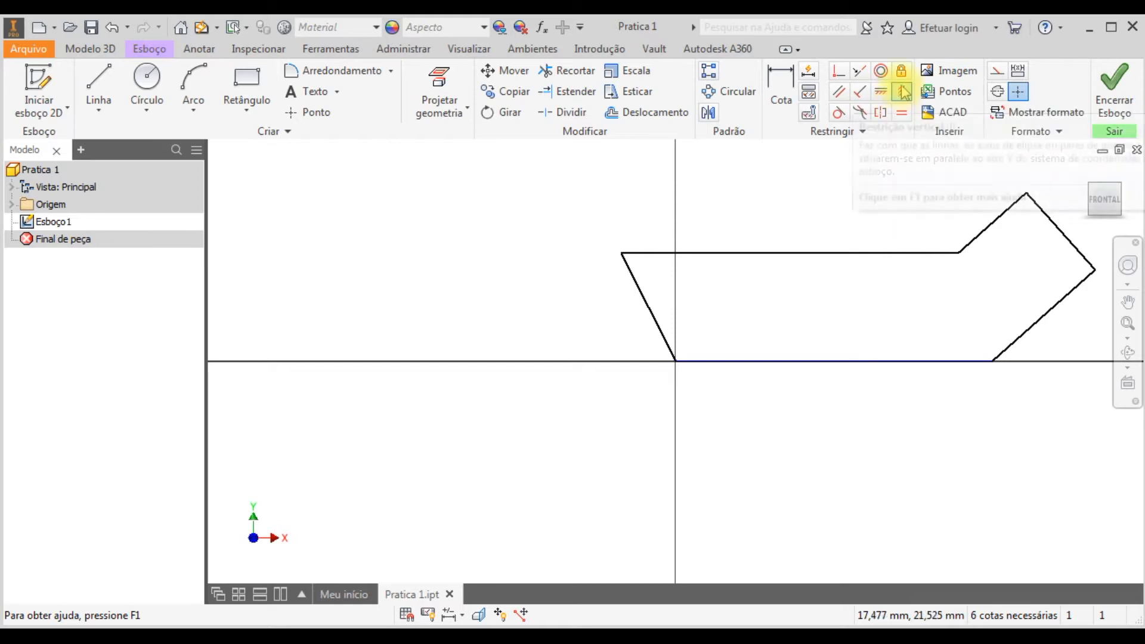
left_click(636, 281)
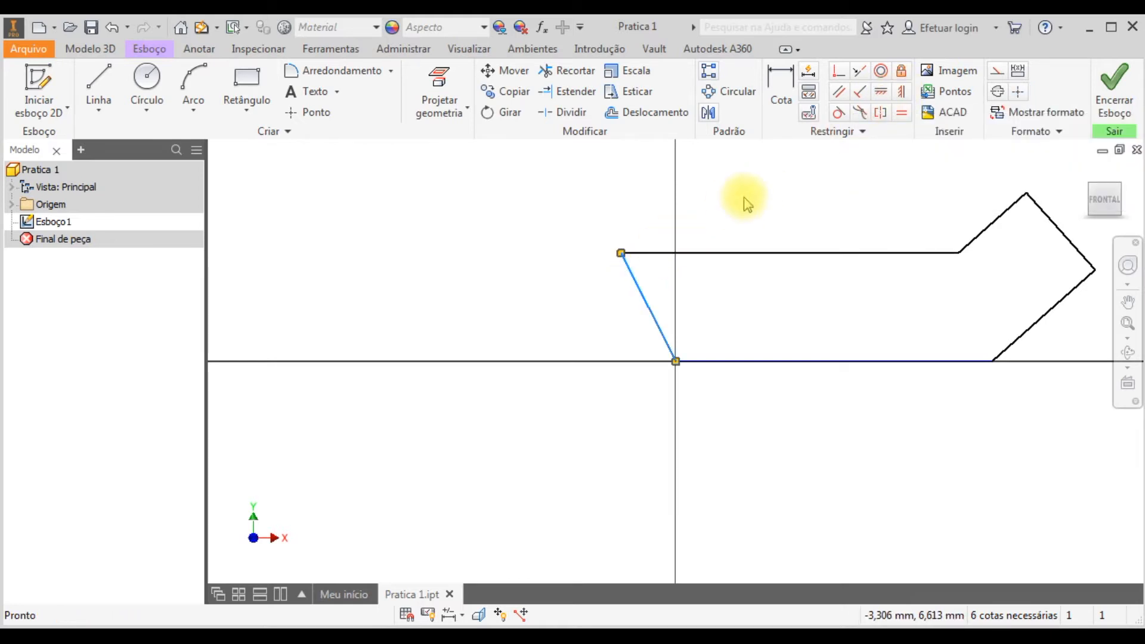
left_click(904, 92)
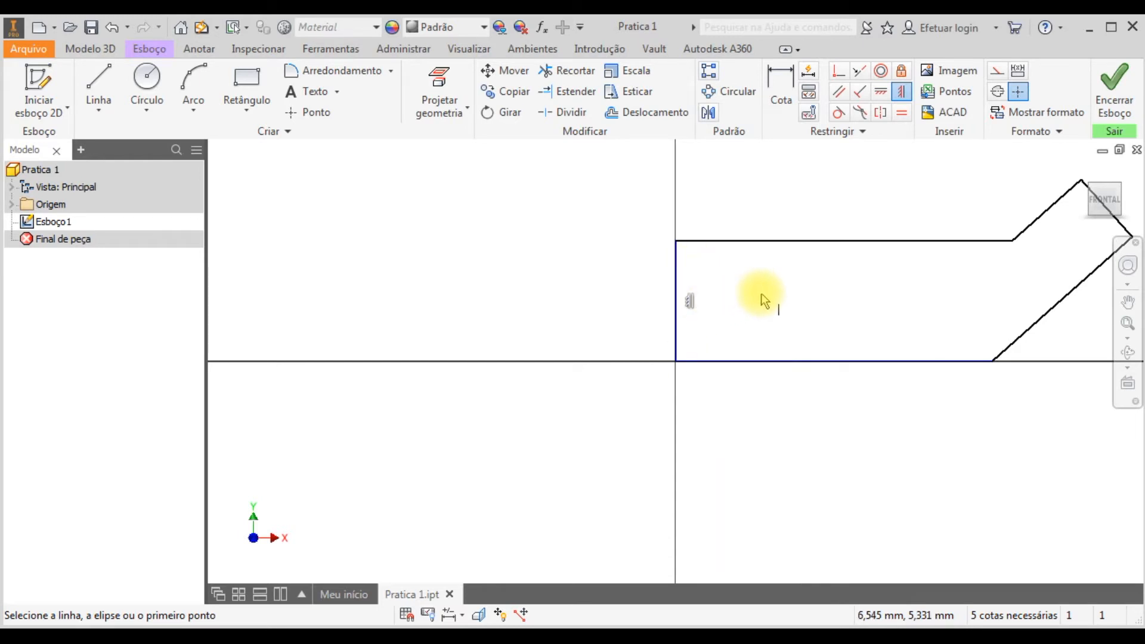
mouse_move(741, 296)
middle_mouse_down()
mouse_move(627, 327)
mouse_move(602, 351)
middle_mouse_up()
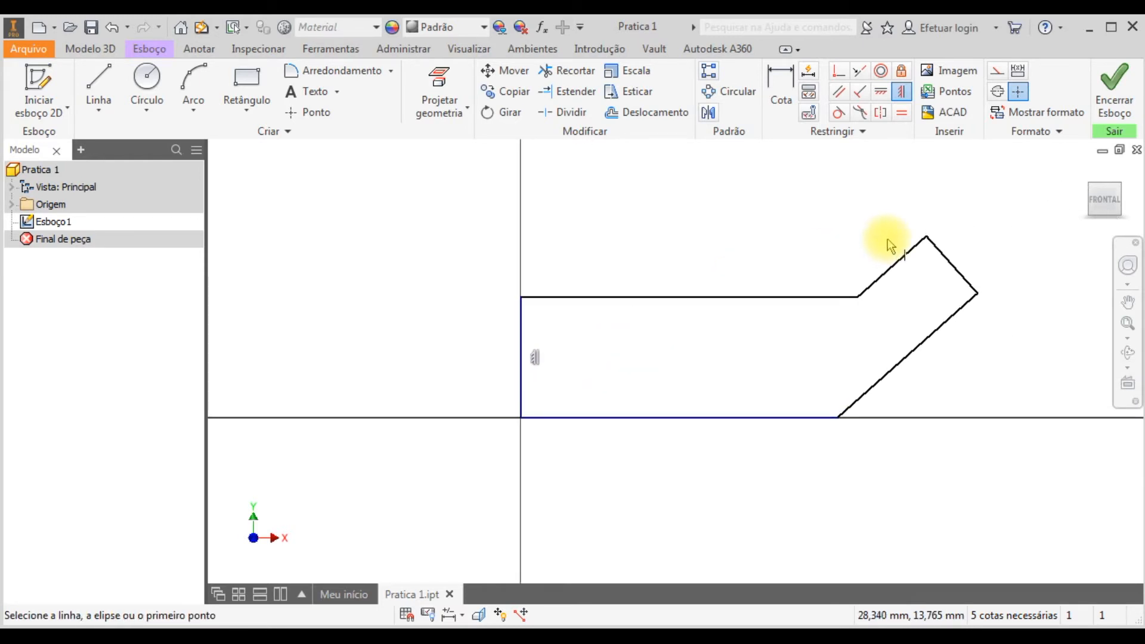
key("Escape")
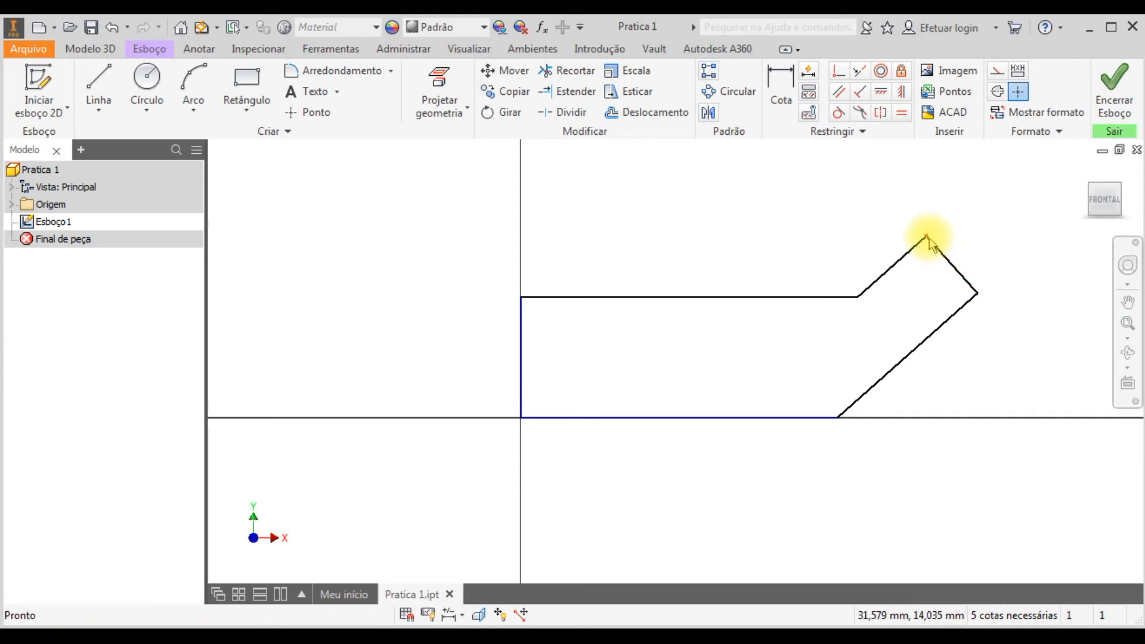
Step: Reshape the slanted arm by moving its upper corner, leaving the arm wider and sloping upward
mouse_move(926, 236)
left_mouse_down()
mouse_move(899, 224)
mouse_move(948, 233)
mouse_move(978, 255)
mouse_move(965, 224)
mouse_move(976, 234)
left_mouse_up()
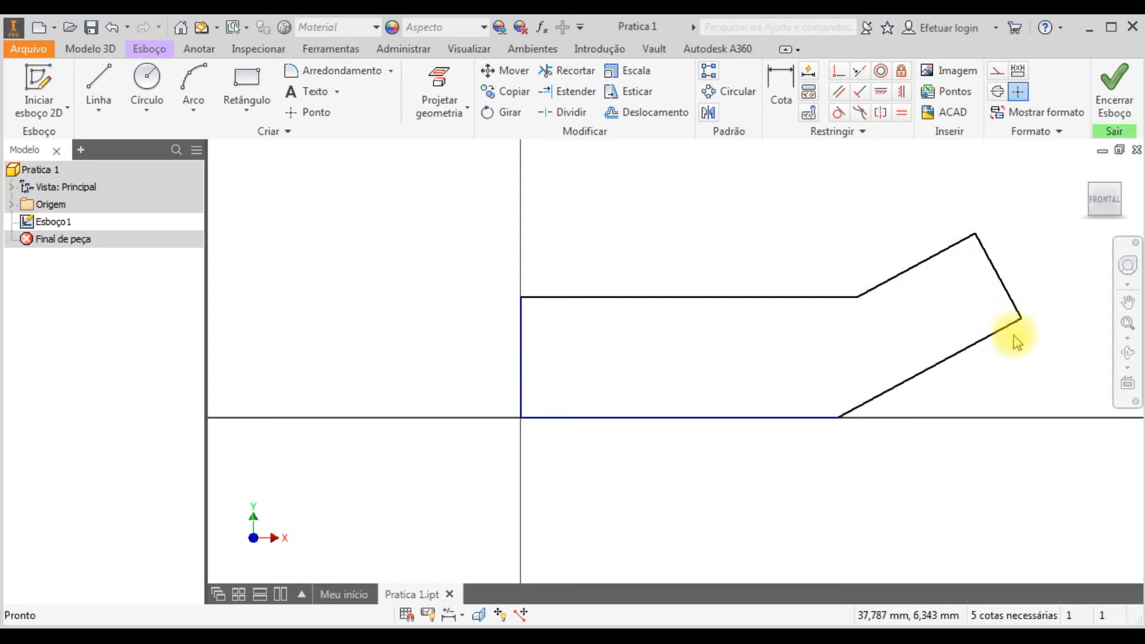
mouse_move(974, 234)
left_mouse_down()
mouse_move(940, 205)
mouse_move(954, 245)
mouse_move(933, 196)
mouse_move(974, 248)
mouse_move(958, 268)
left_mouse_up()
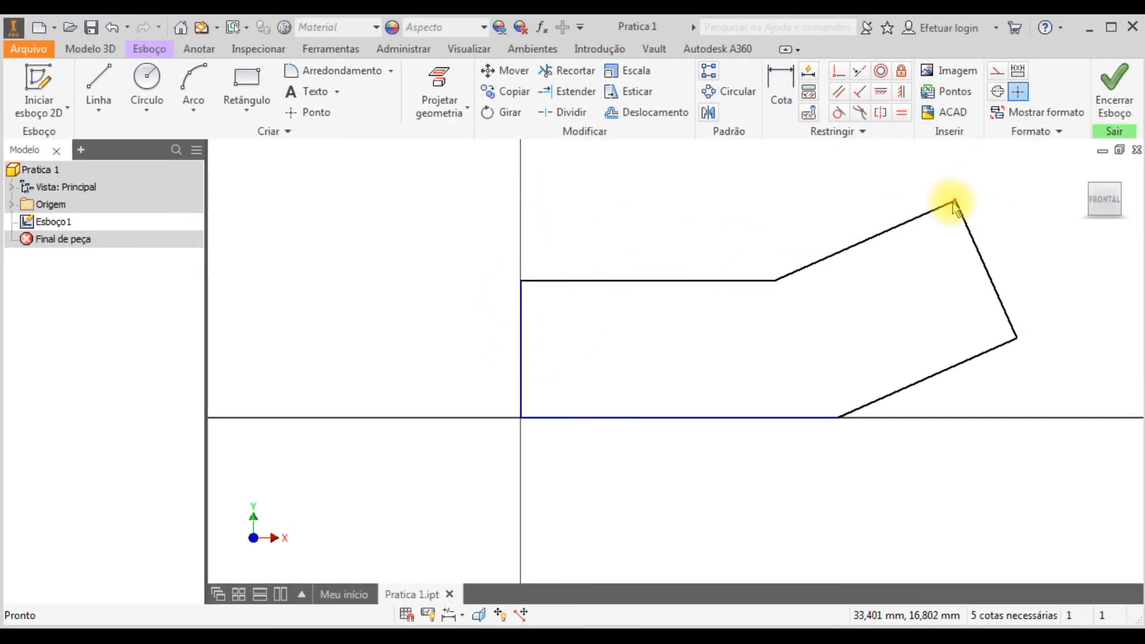
mouse_move(955, 202)
left_mouse_down()
mouse_move(910, 178)
mouse_move(925, 178)
mouse_move(916, 174)
mouse_move(922, 190)
left_mouse_up()
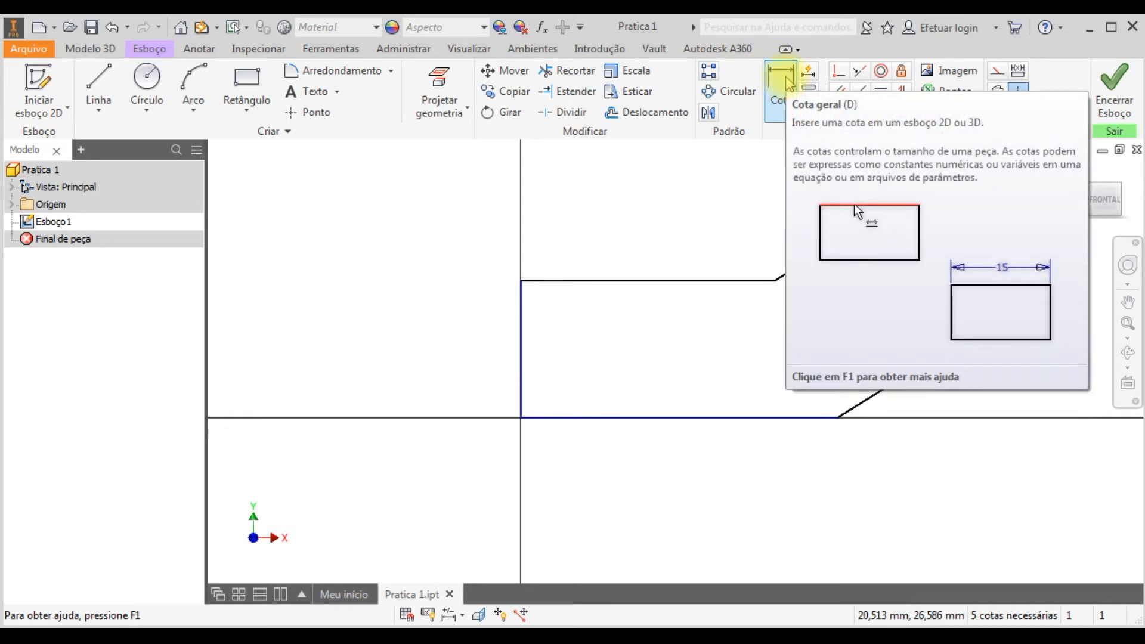
Step: Dimension the distance between the profile's two horizontal edges as 20 mm
left_click(787, 81)
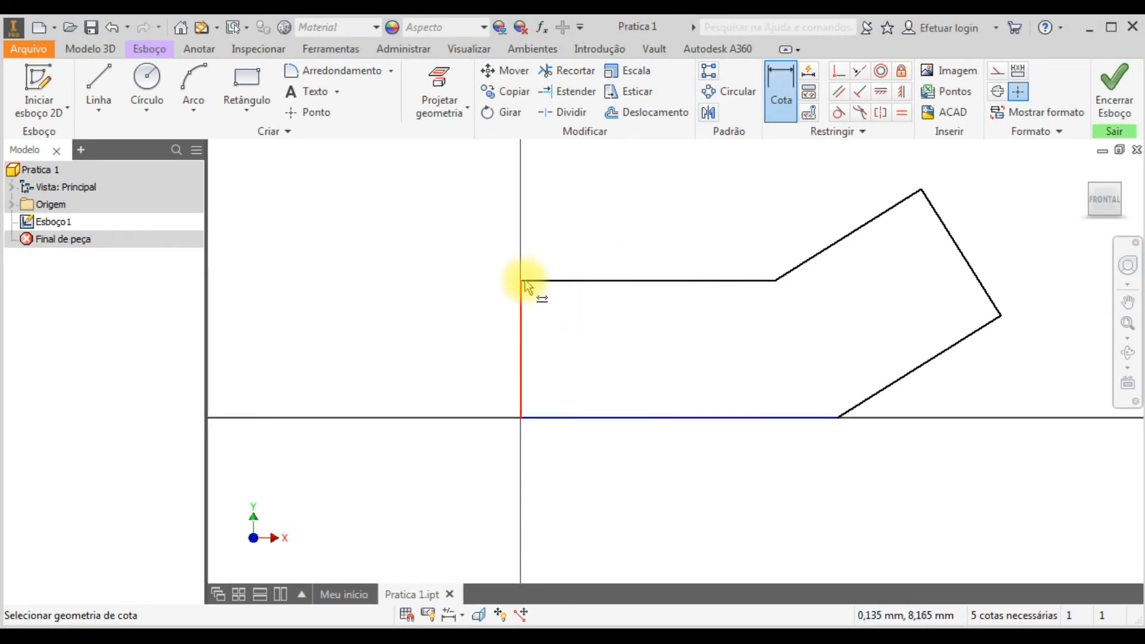
left_click(582, 280)
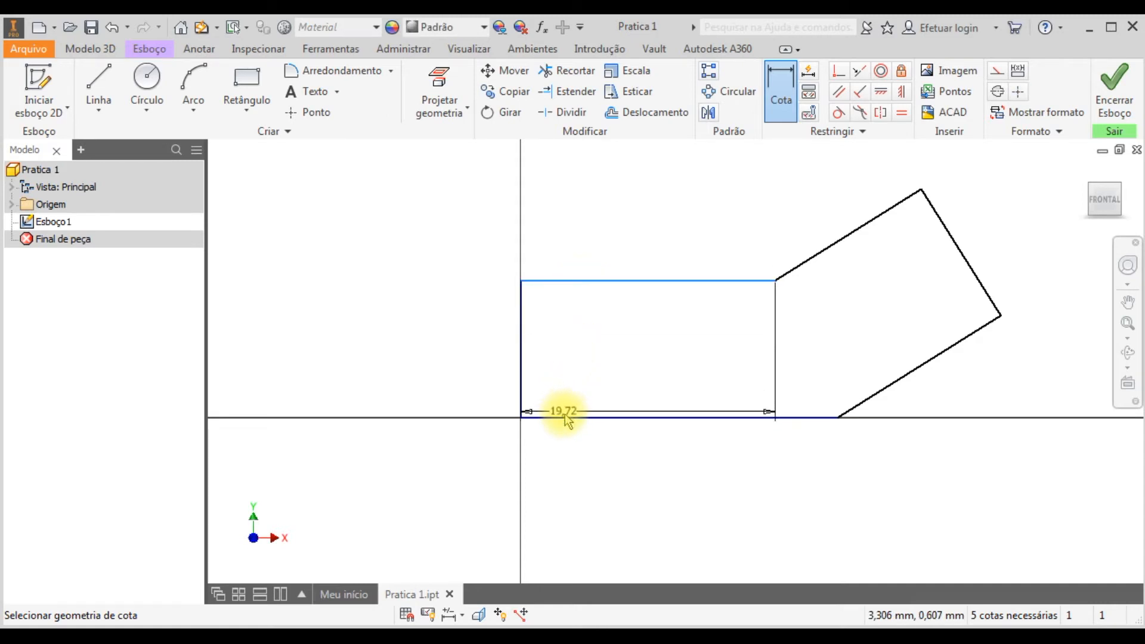
left_click(564, 418)
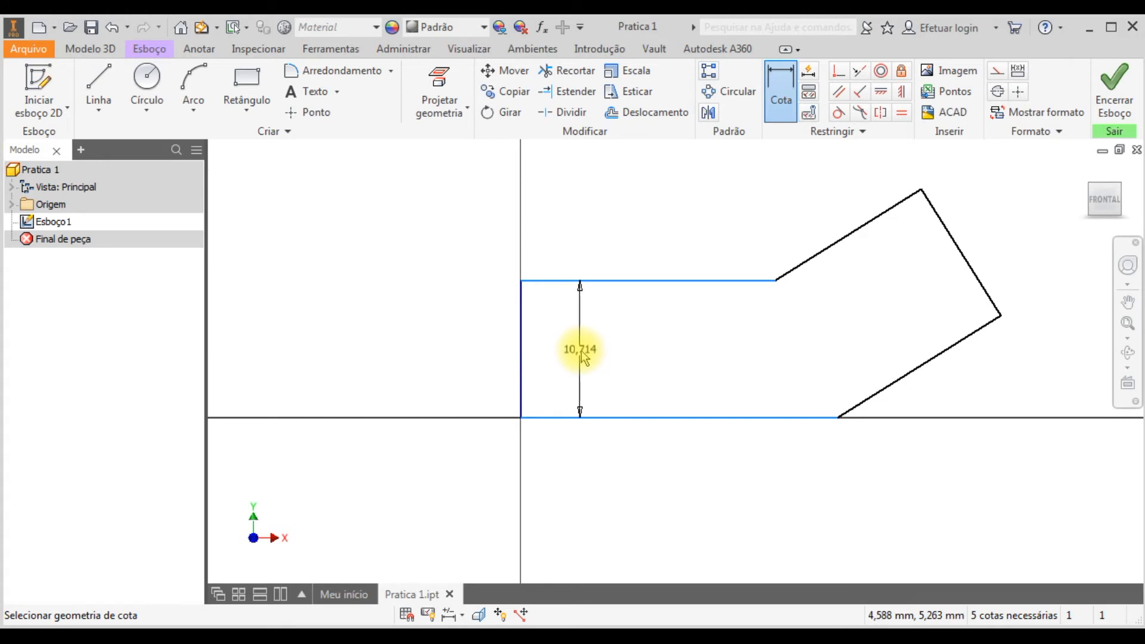
left_click(579, 350)
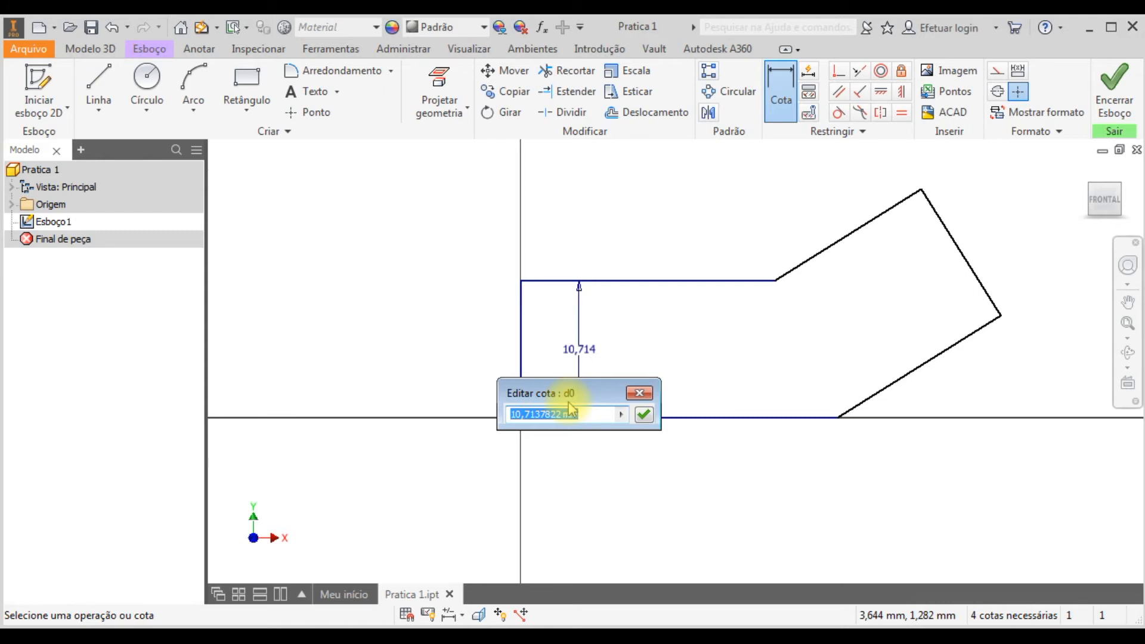
type("20")
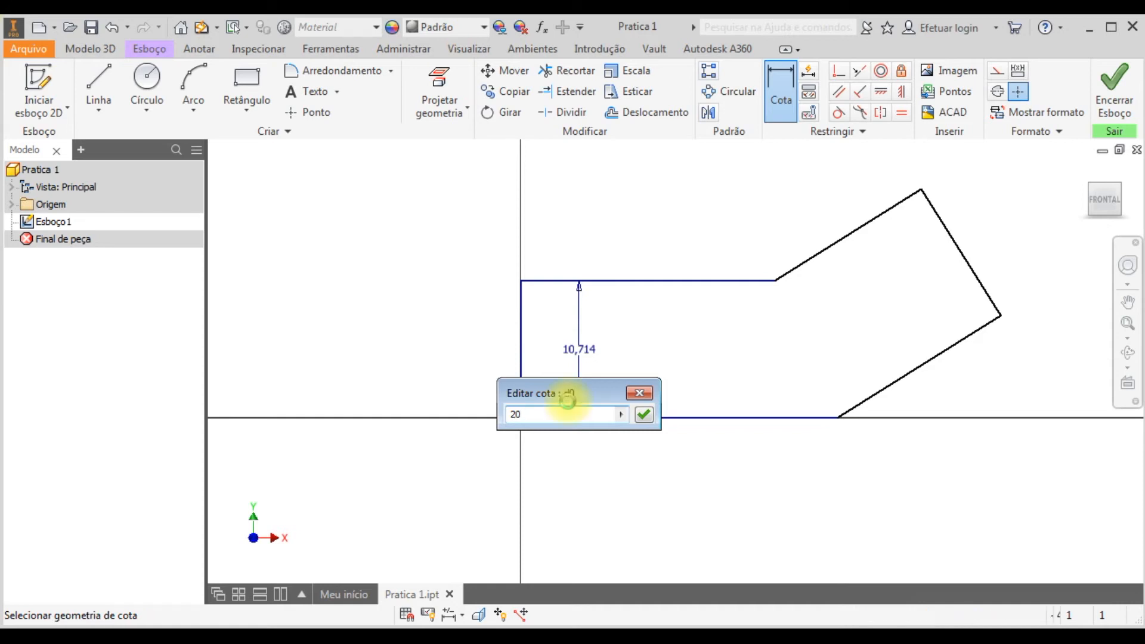
key("Return")
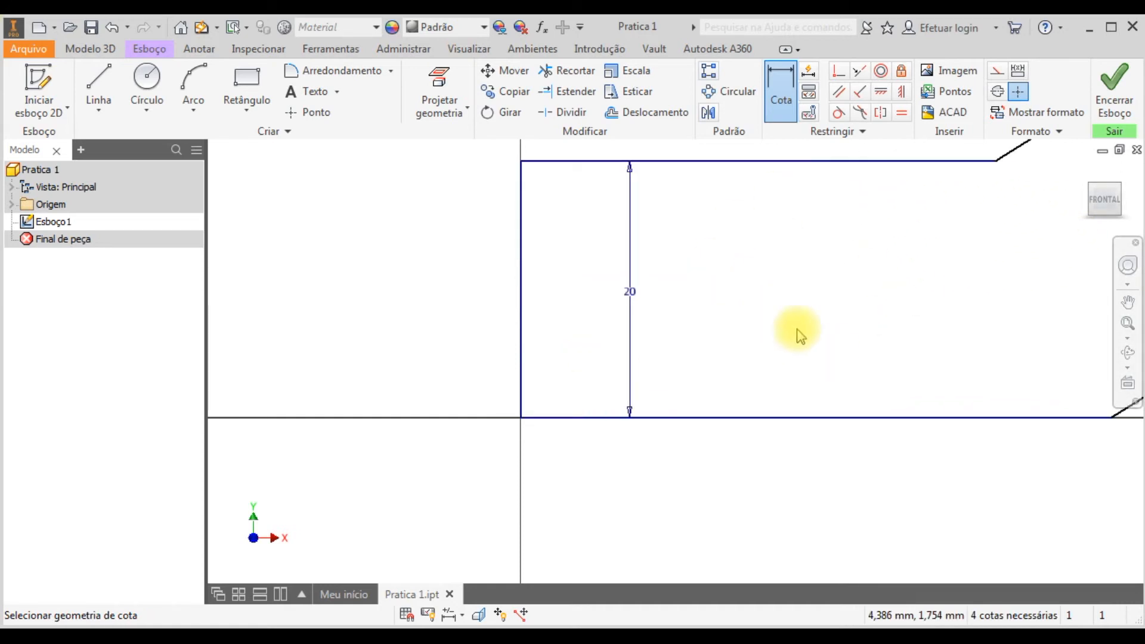
Step: Dimension the distance between the slanted arm's two parallel edges as 20 mm
middle_click_drag(928, 299, 671, 380)
scroll(683, 375, "down", 3)
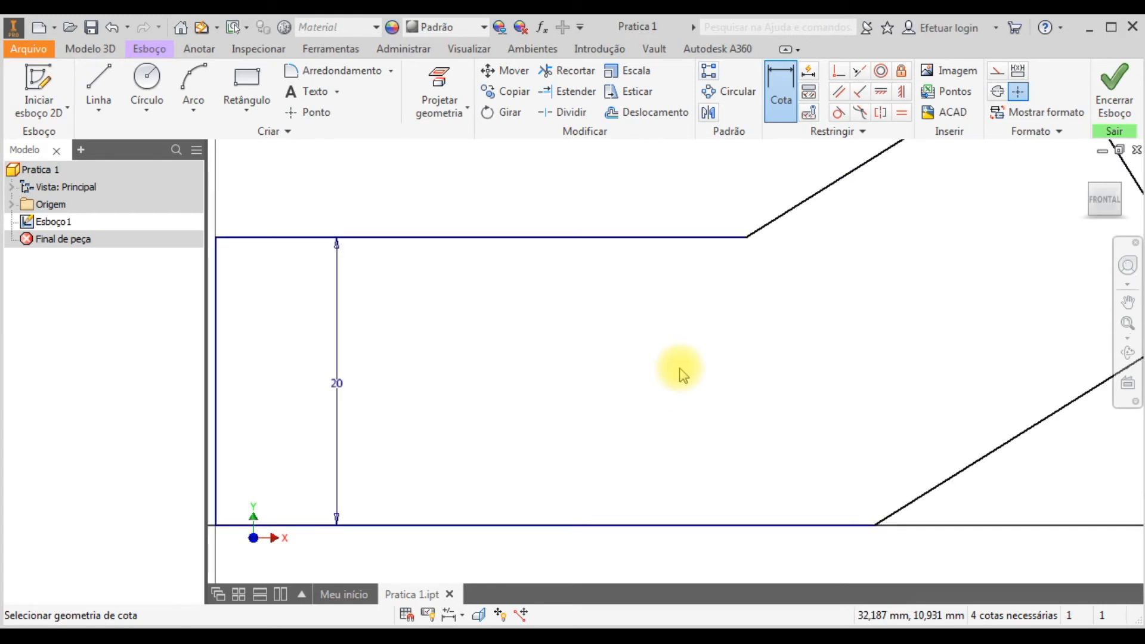
middle_click_drag(687, 359, 666, 352)
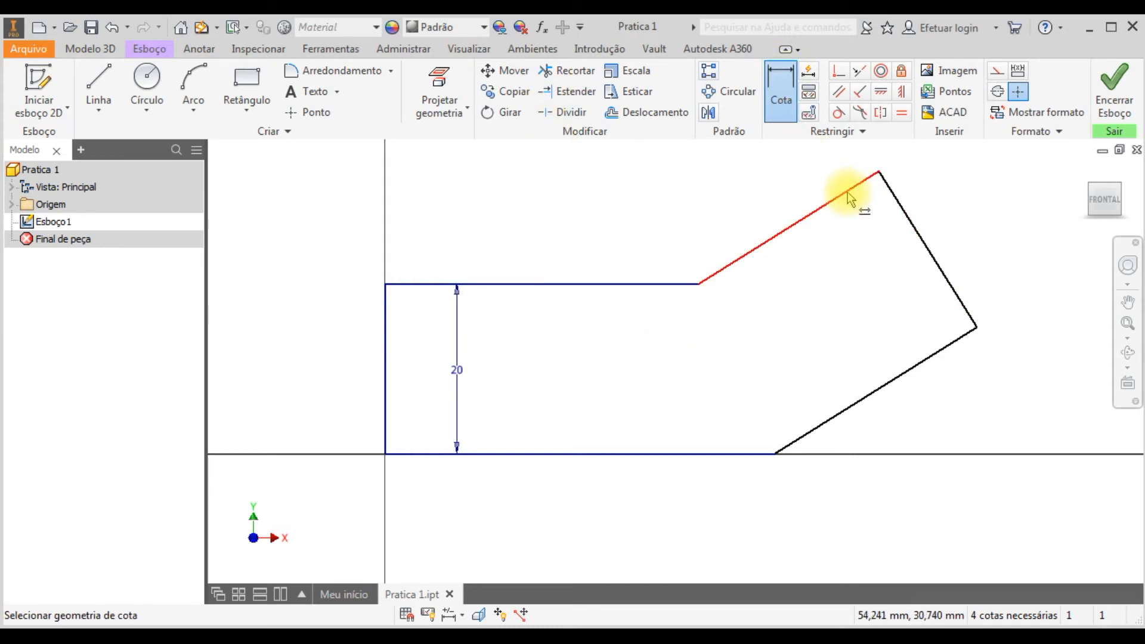
left_click(822, 214)
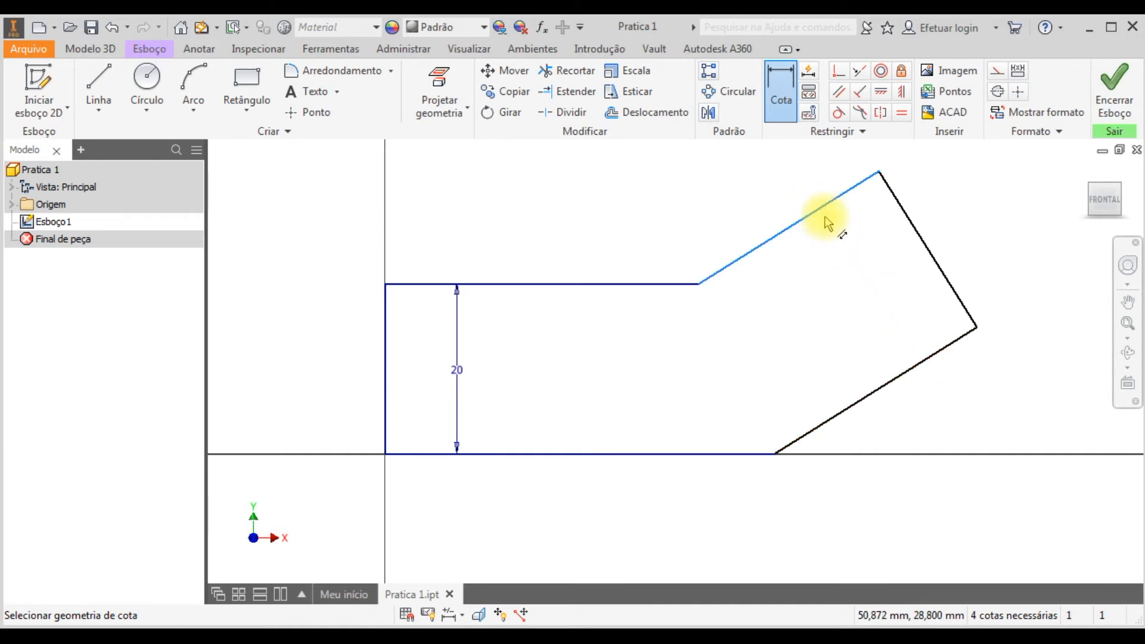
left_click(926, 361)
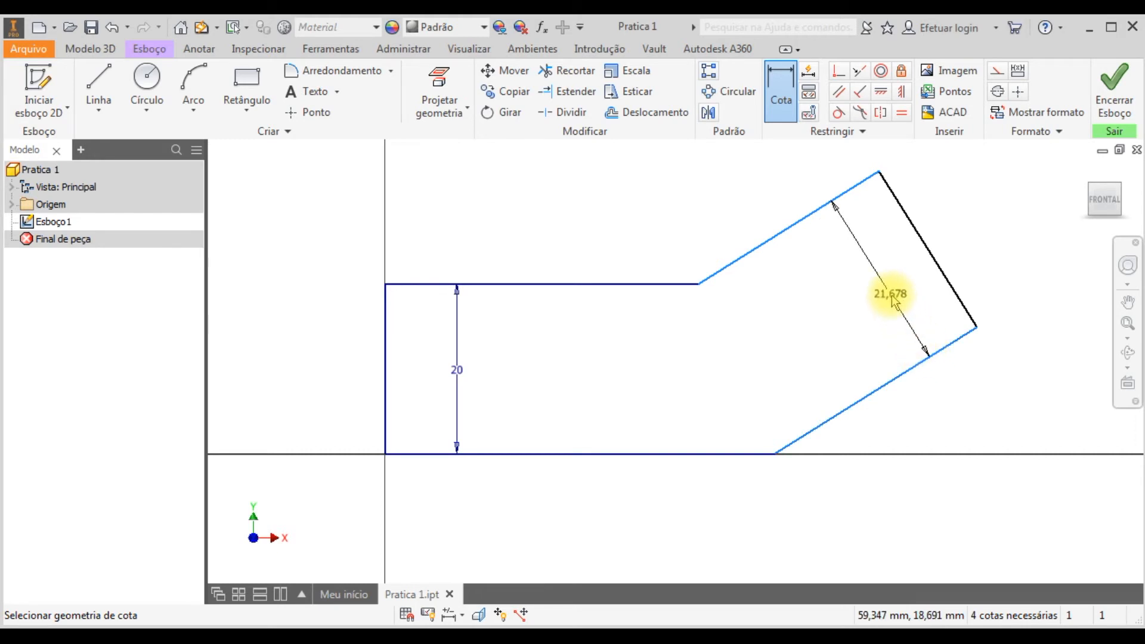
left_click(893, 301)
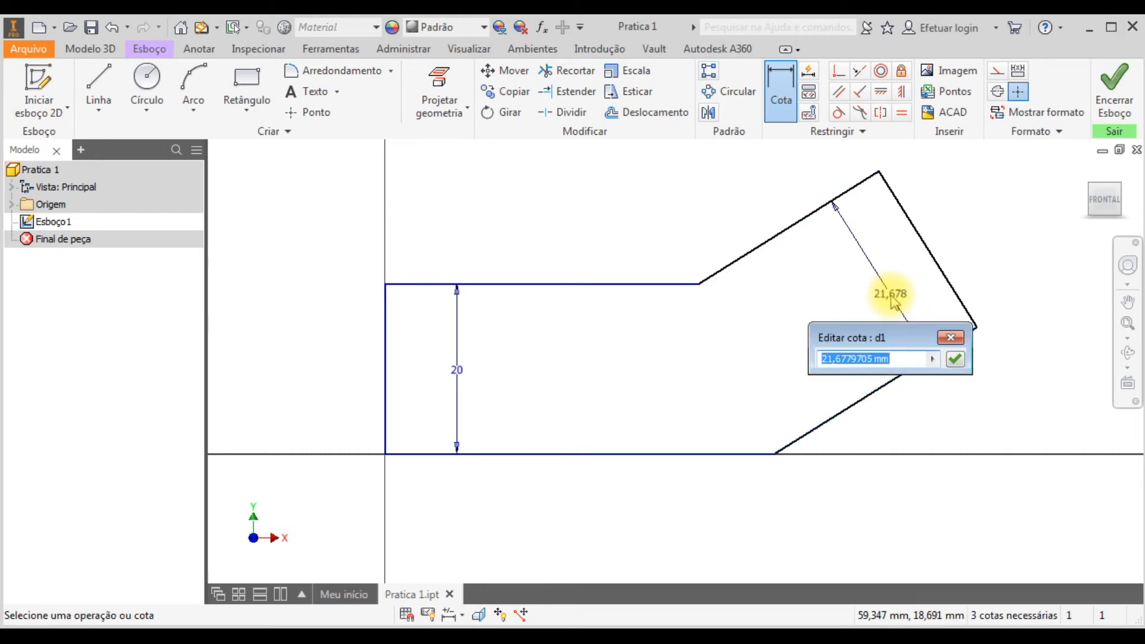
type("2")
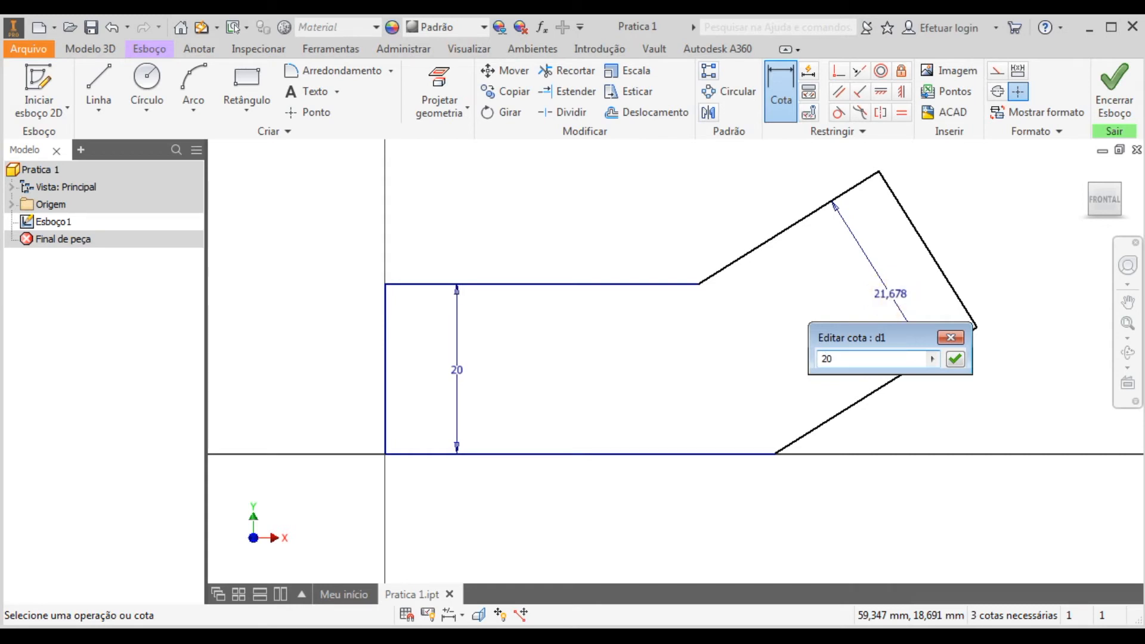
type("0")
key("Return")
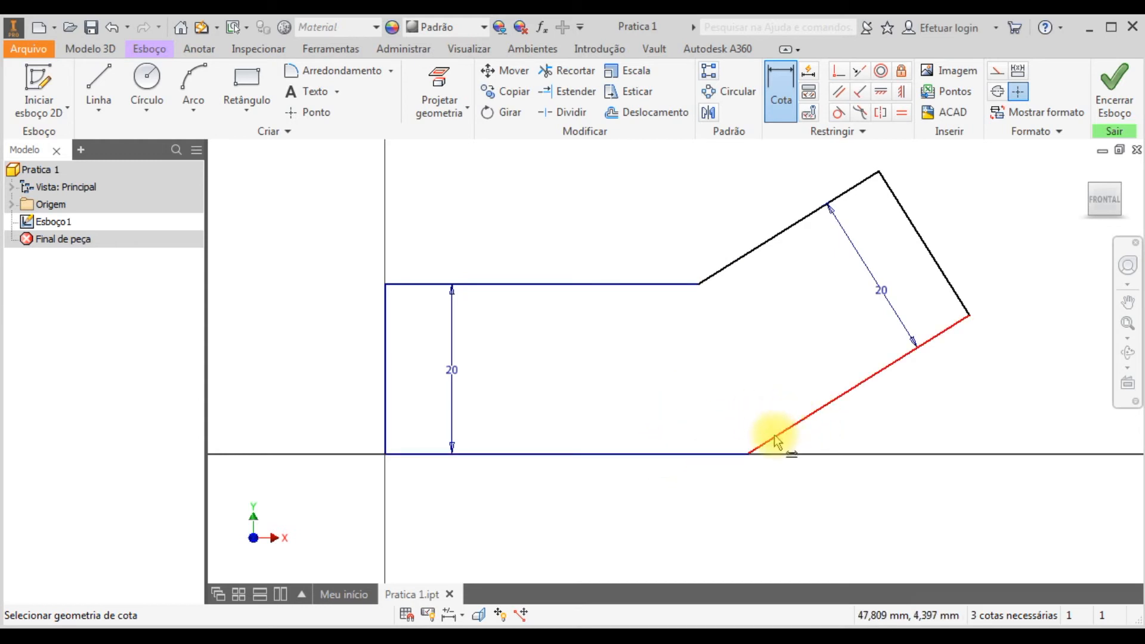
Step: Dimension the angle between the profile's bottom horizontal edge and the slanted arm's lower edge as 120 degrees
left_click(699, 456)
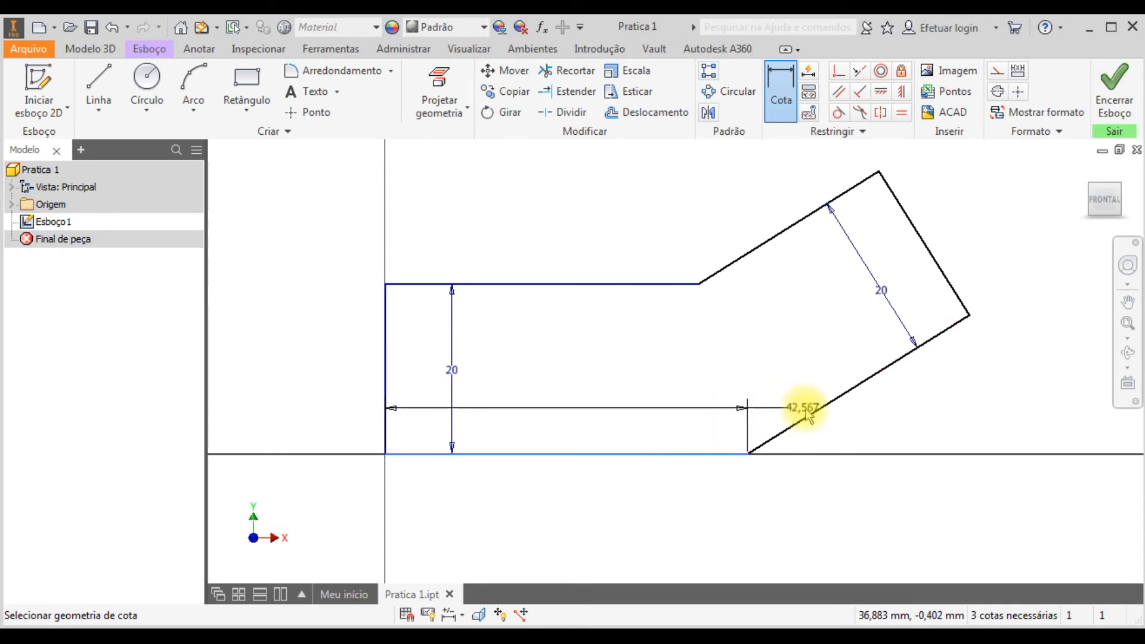
left_click(805, 416)
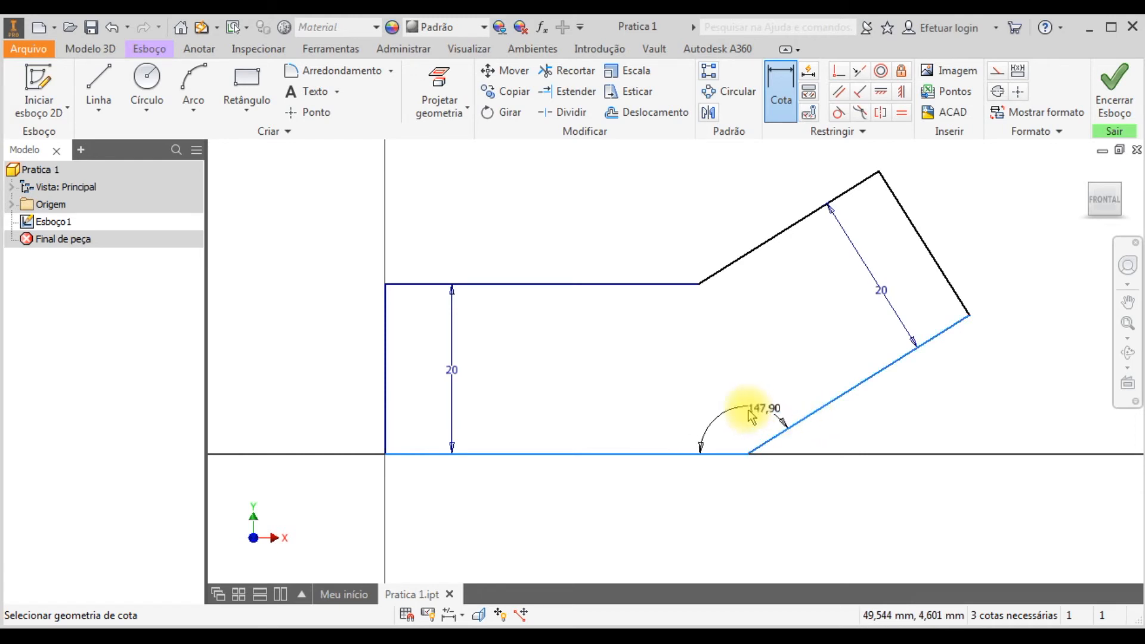
left_click(739, 415)
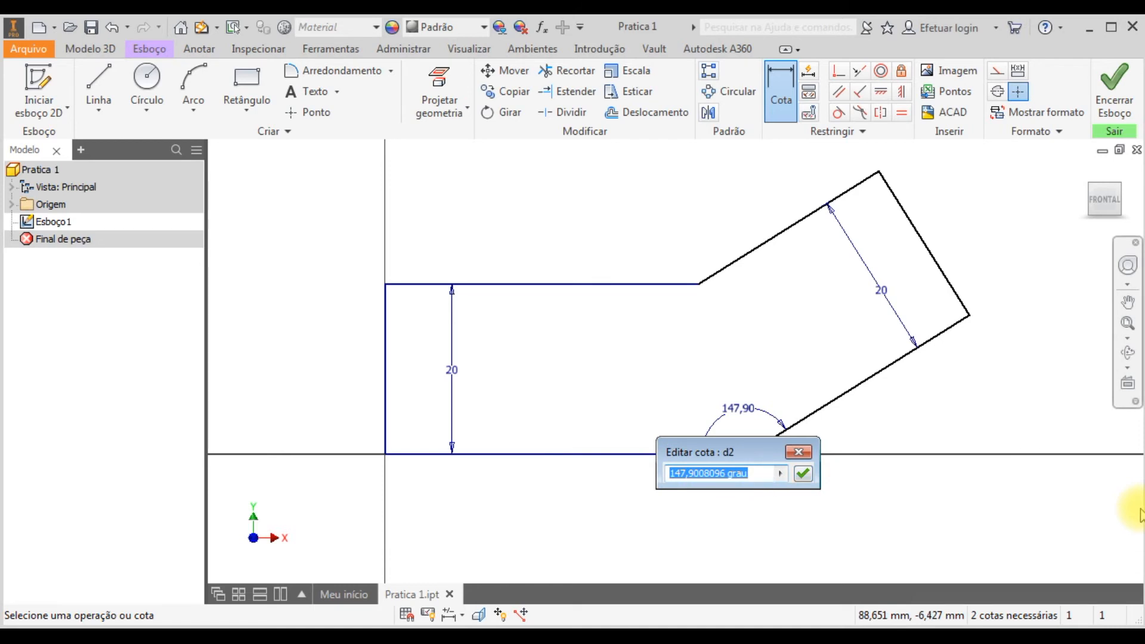
type("120")
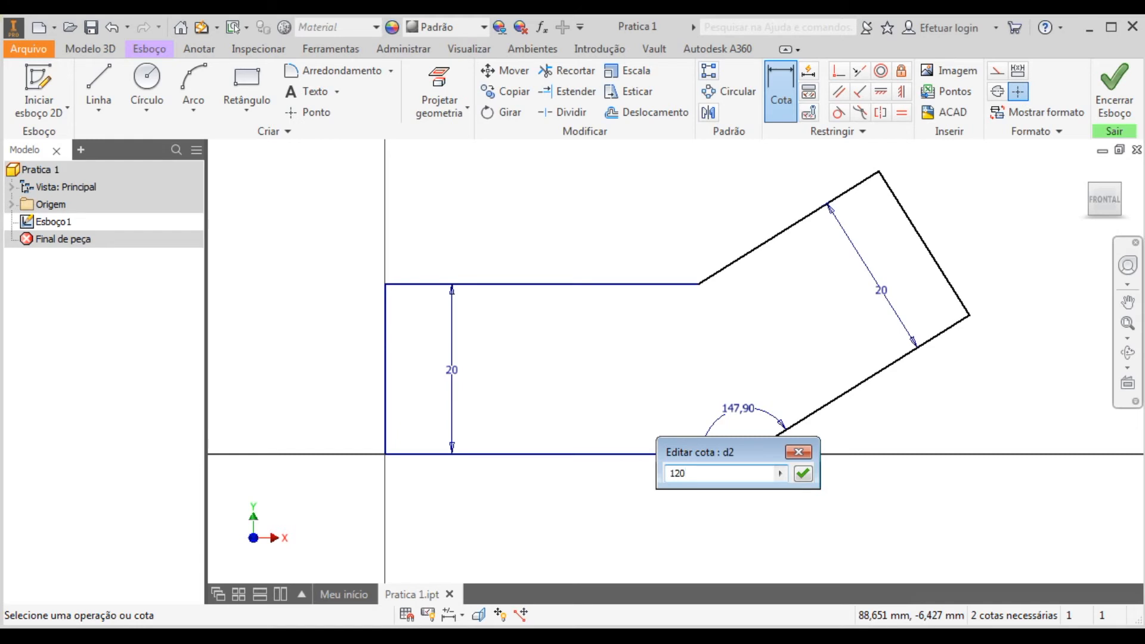
key("Return")
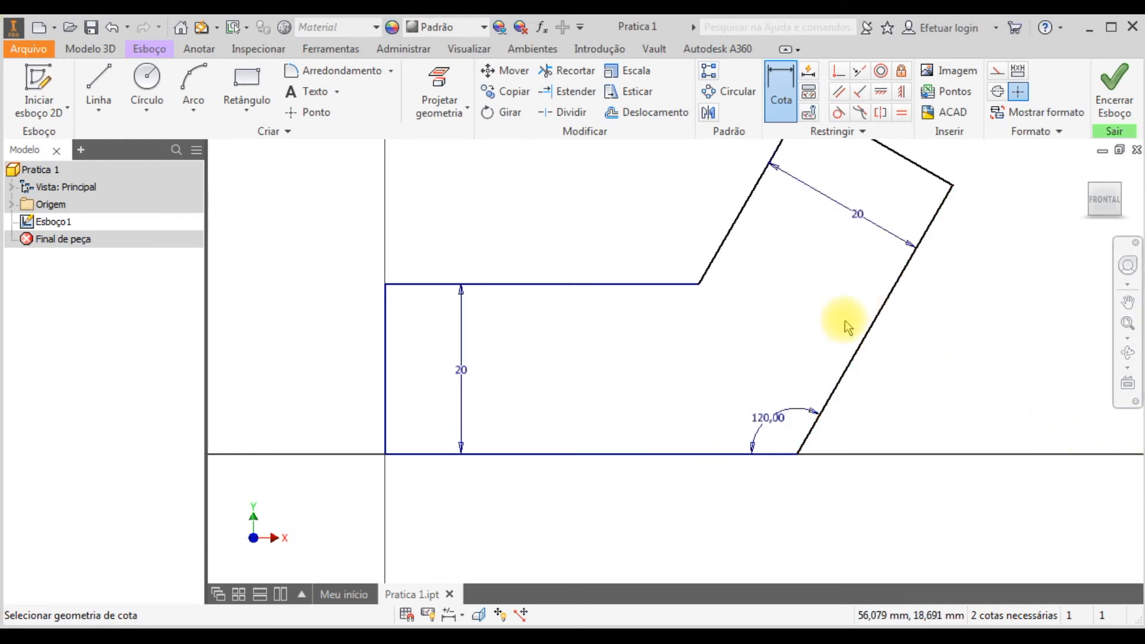
Step: Dimension the length of the profile's bottom horizontal edge as 40 mm, placing the dimension below the profile
scroll(844, 320, "up", 2)
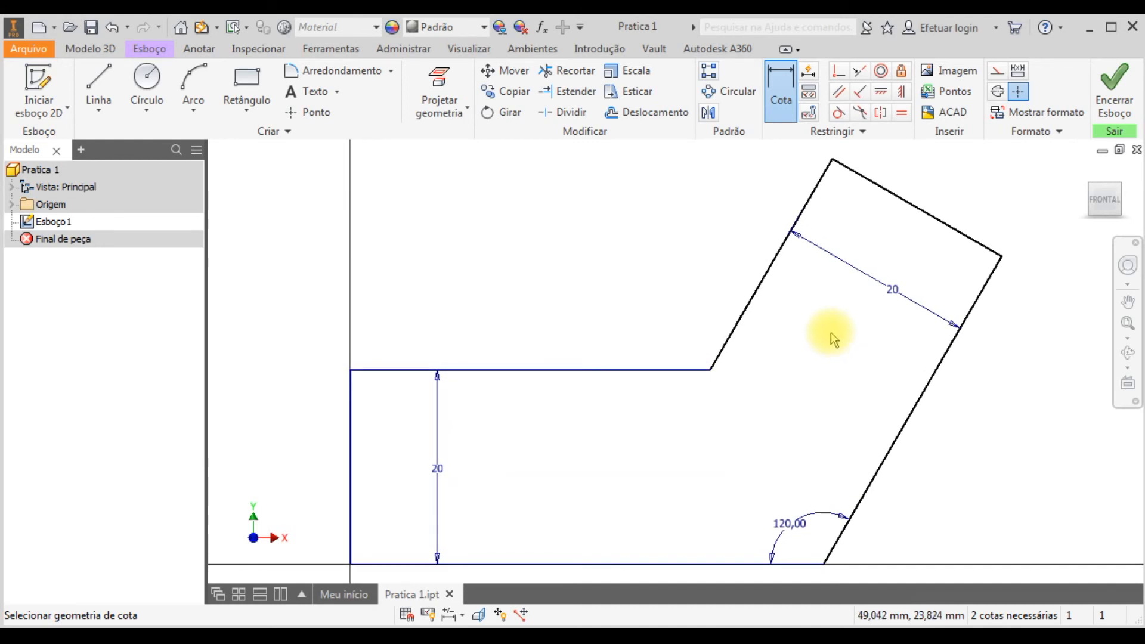
scroll(758, 331, "up", 3)
scroll(759, 331, "down", 2)
scroll(758, 332, "down", 4)
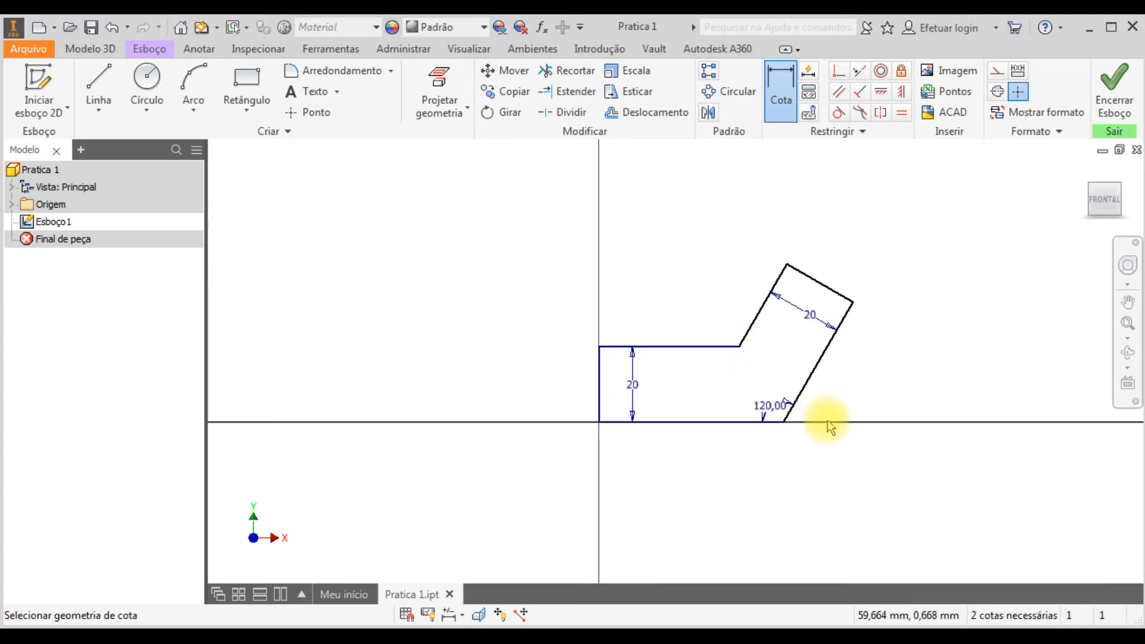
left_click(723, 426)
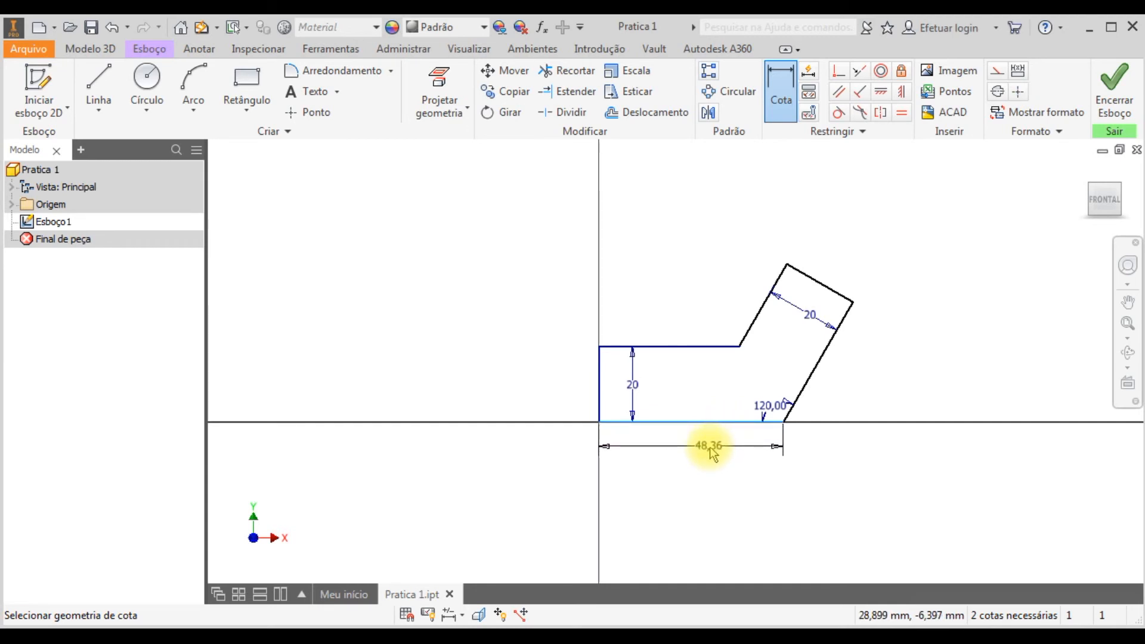
left_click(710, 450)
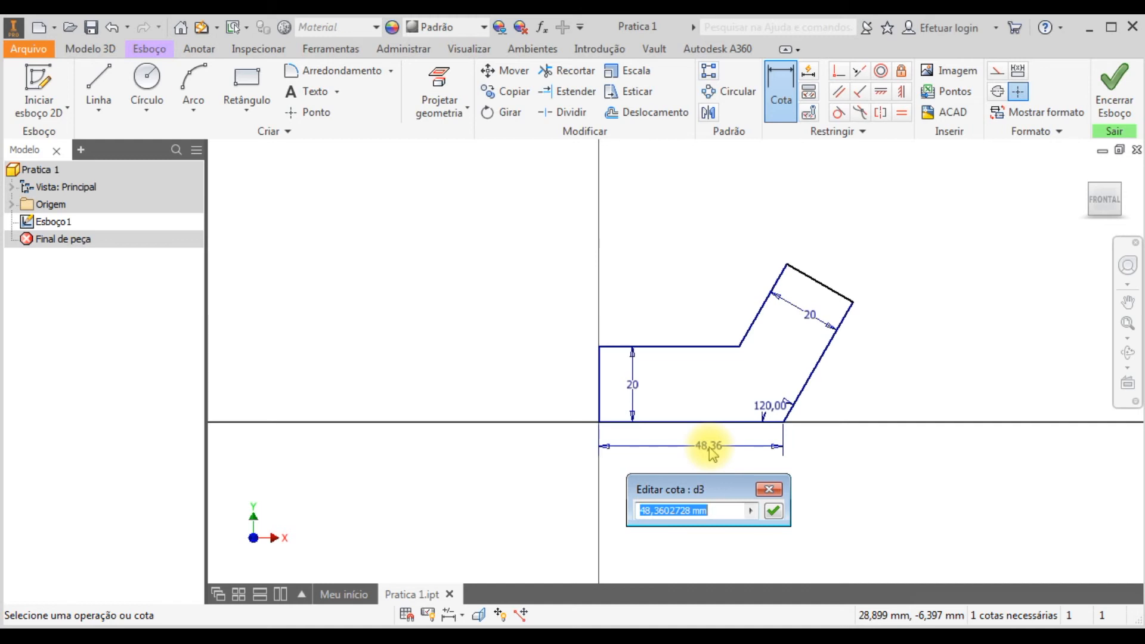
type("4")
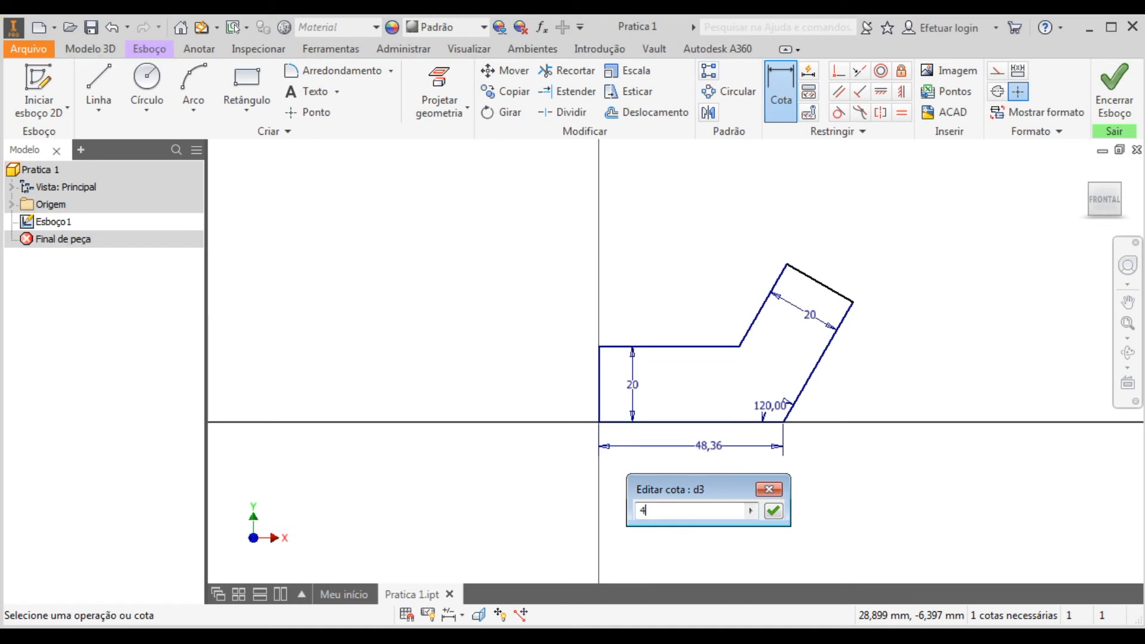
type("0")
key("Return")
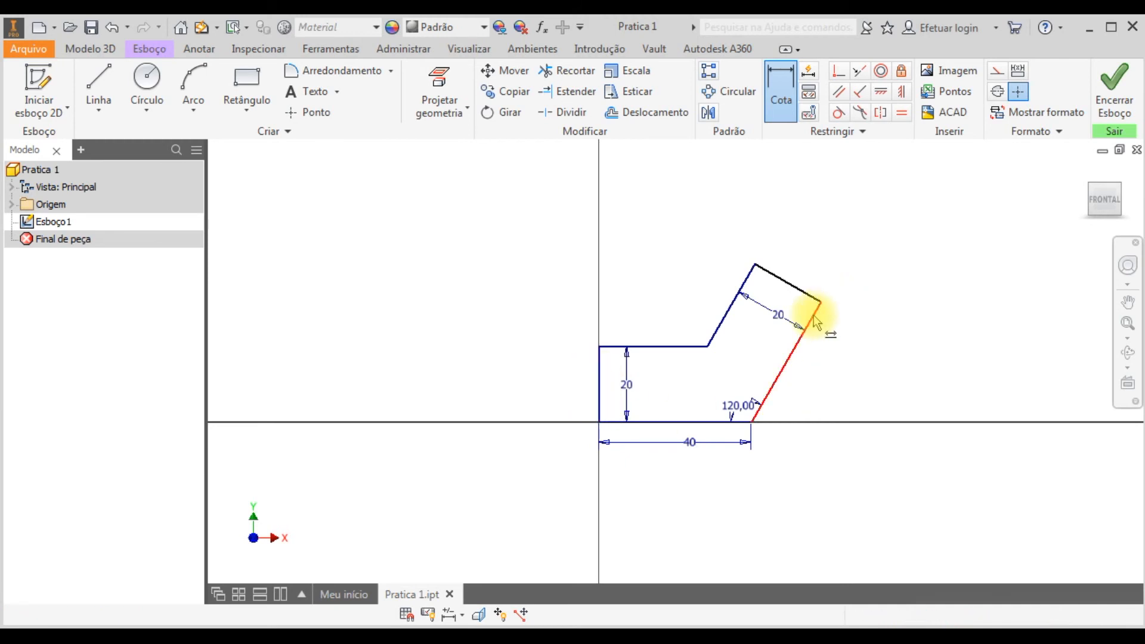
Step: Dimension the overall width from the left vertical edge to the slanted arm's outermost corner as 55 mm, and finish the sketch
left_click(600, 382)
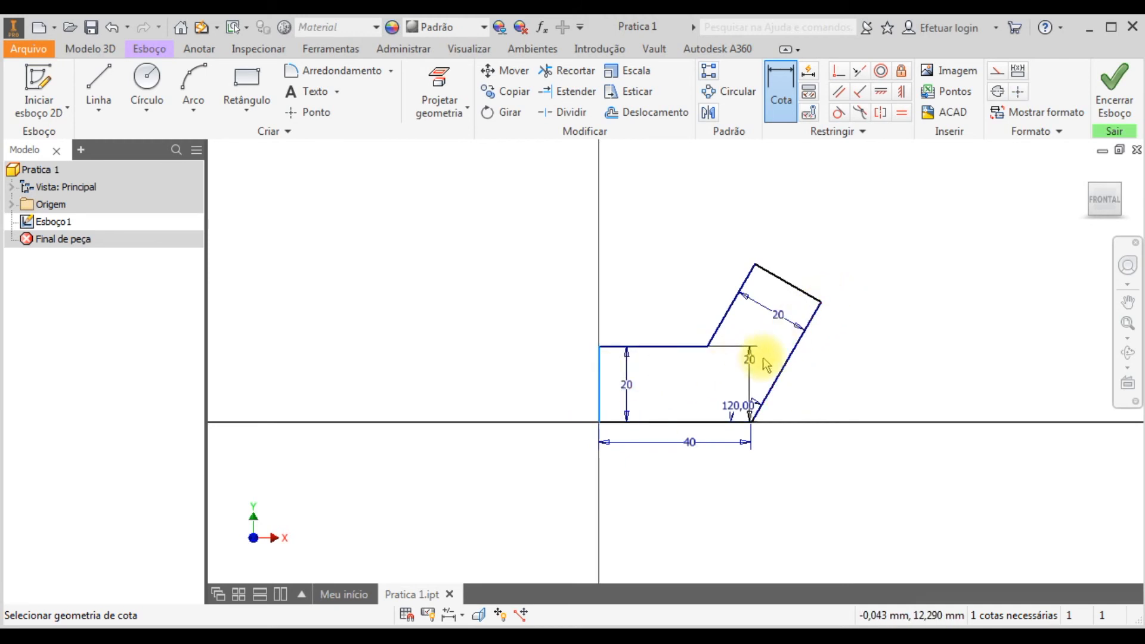
left_click(821, 303)
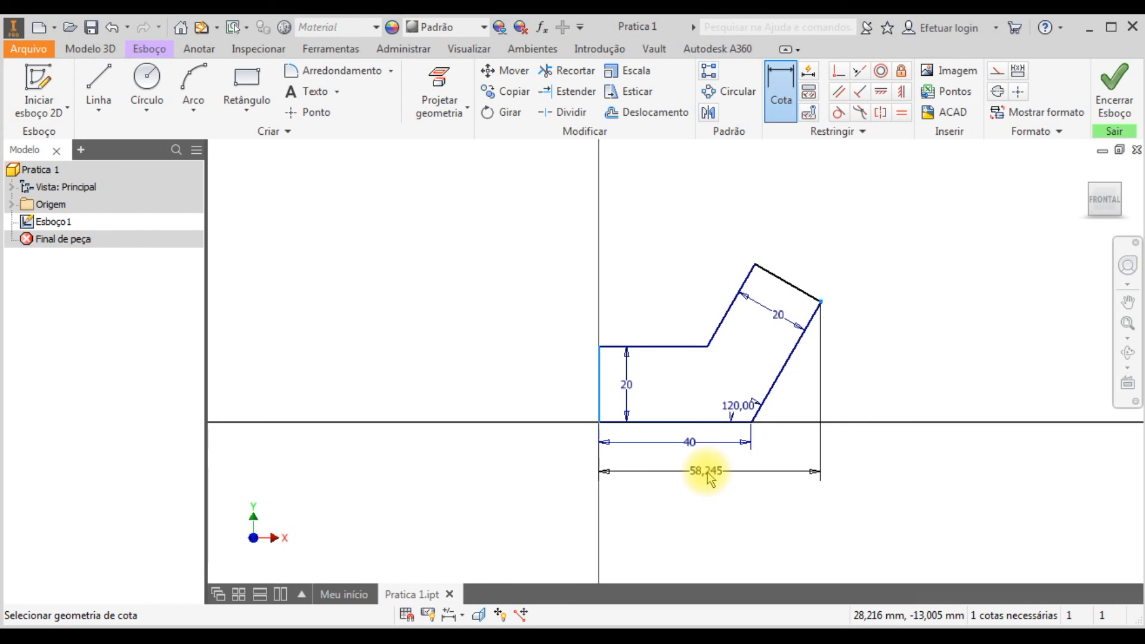
left_click(708, 473)
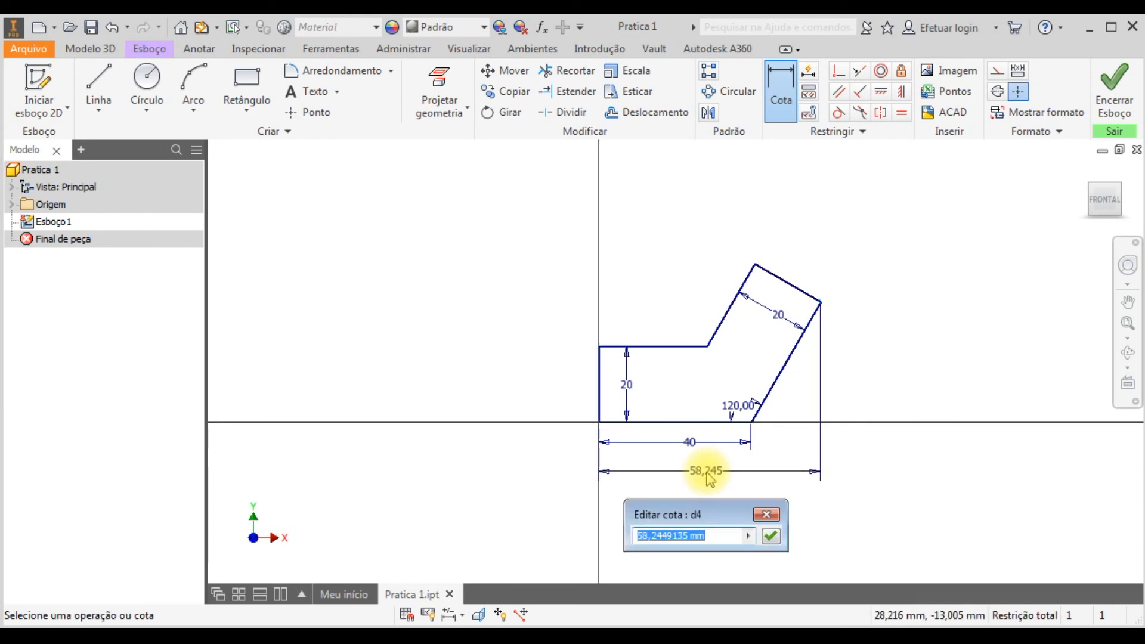
type("55")
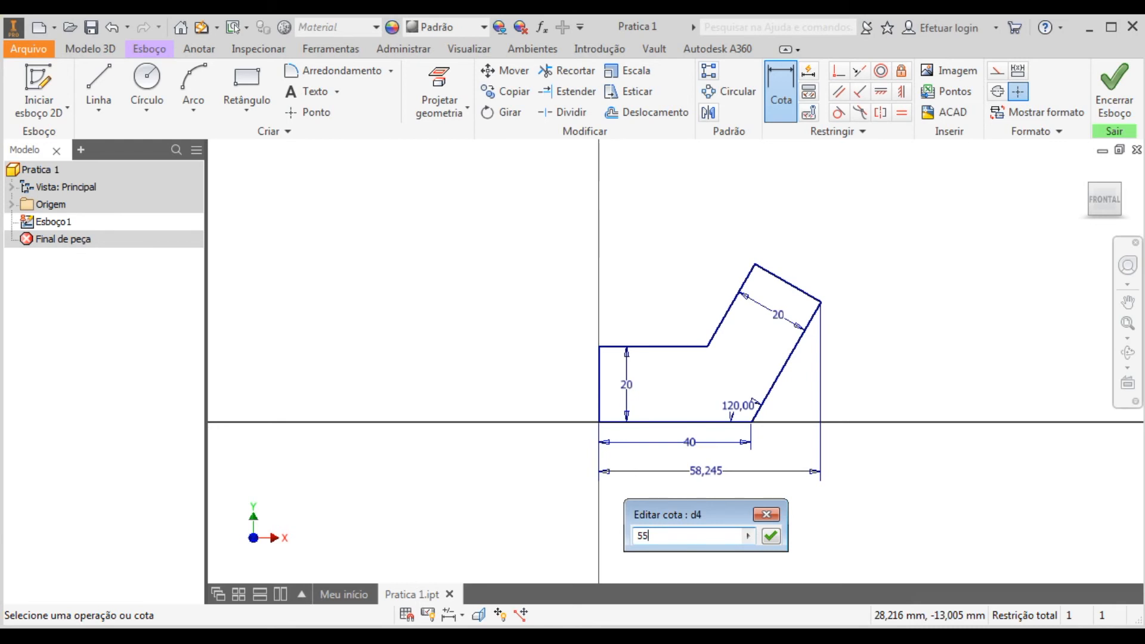
key("Return")
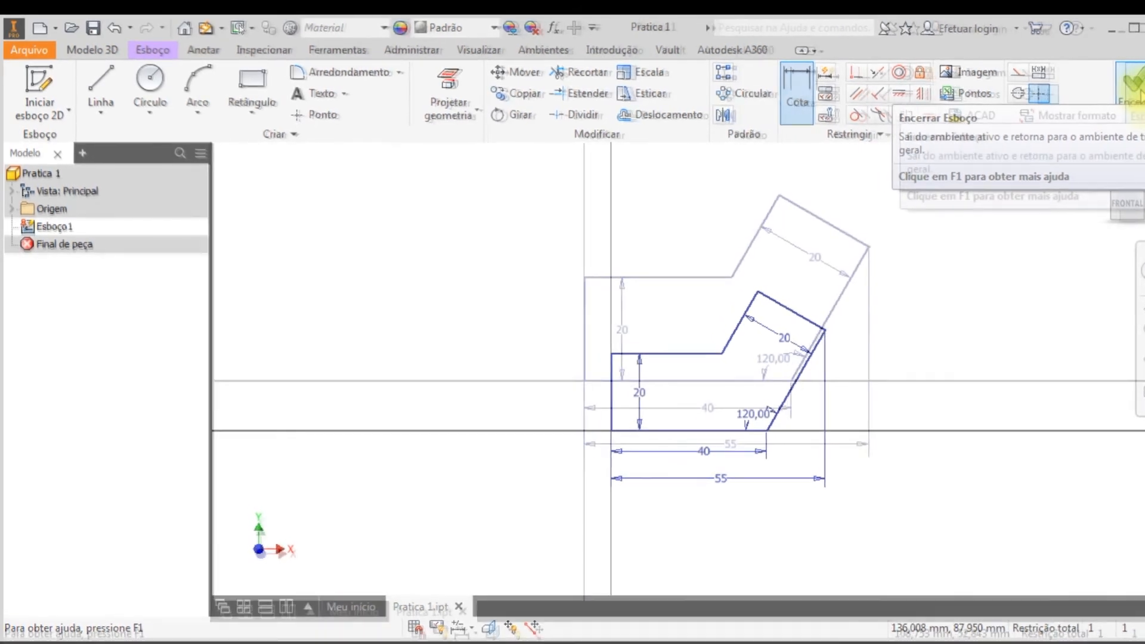
left_click(1133, 114)
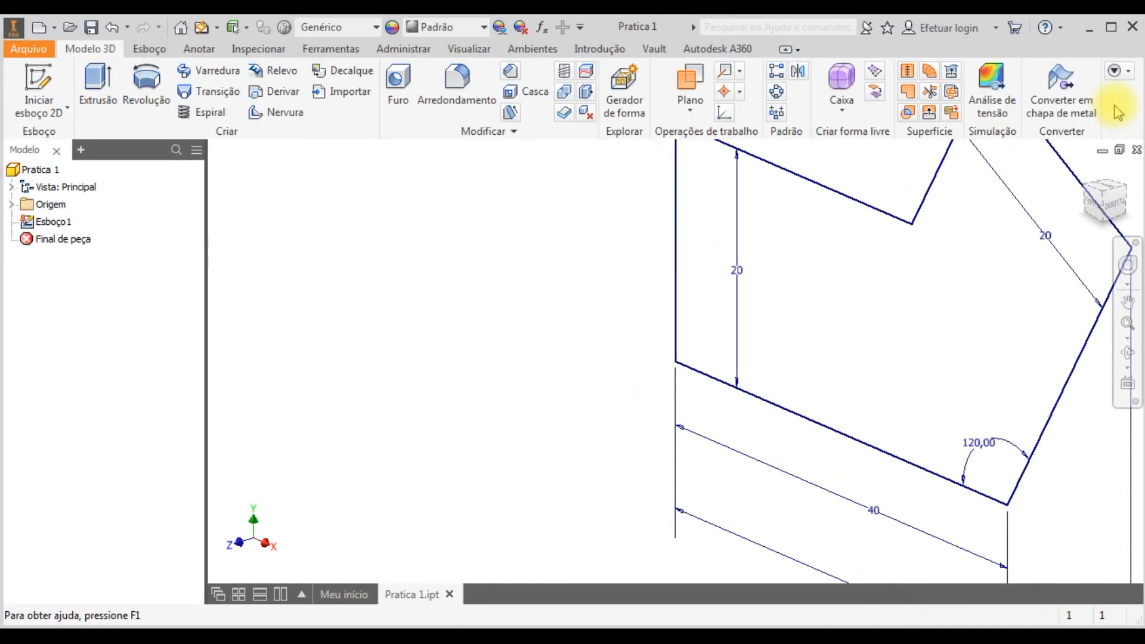
Step: Extrude the bent profile 8 mm as a new solid, toward the front side of the sketch plane
scroll(983, 237, "up", 5)
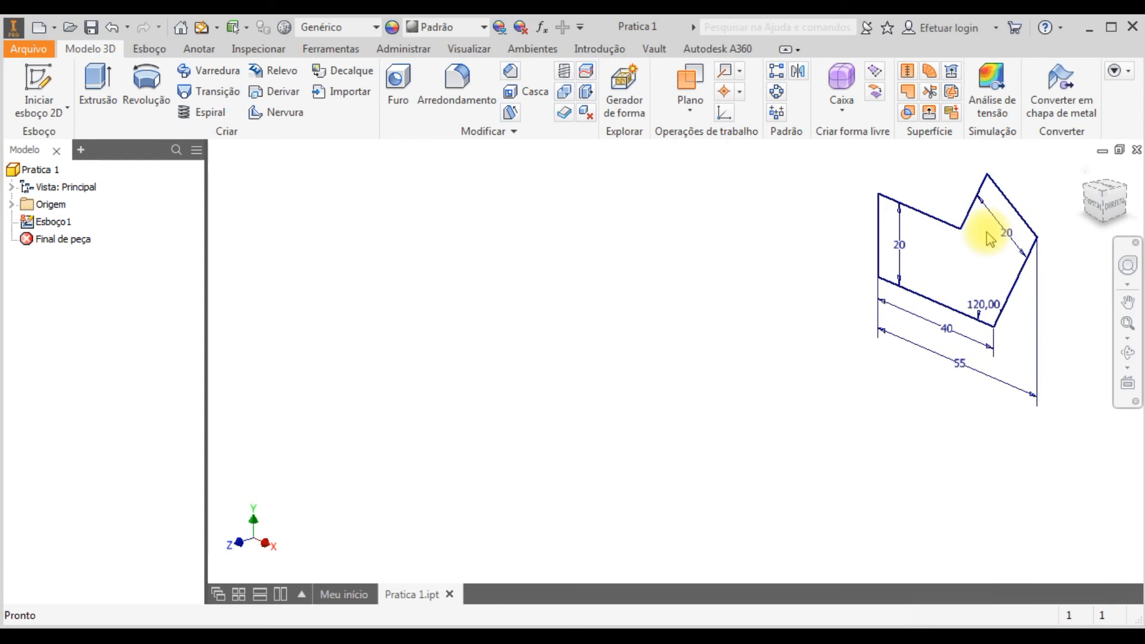
mouse_move(1002, 227)
middle_mouse_down()
mouse_move(900, 242)
mouse_move(797, 281)
middle_mouse_up()
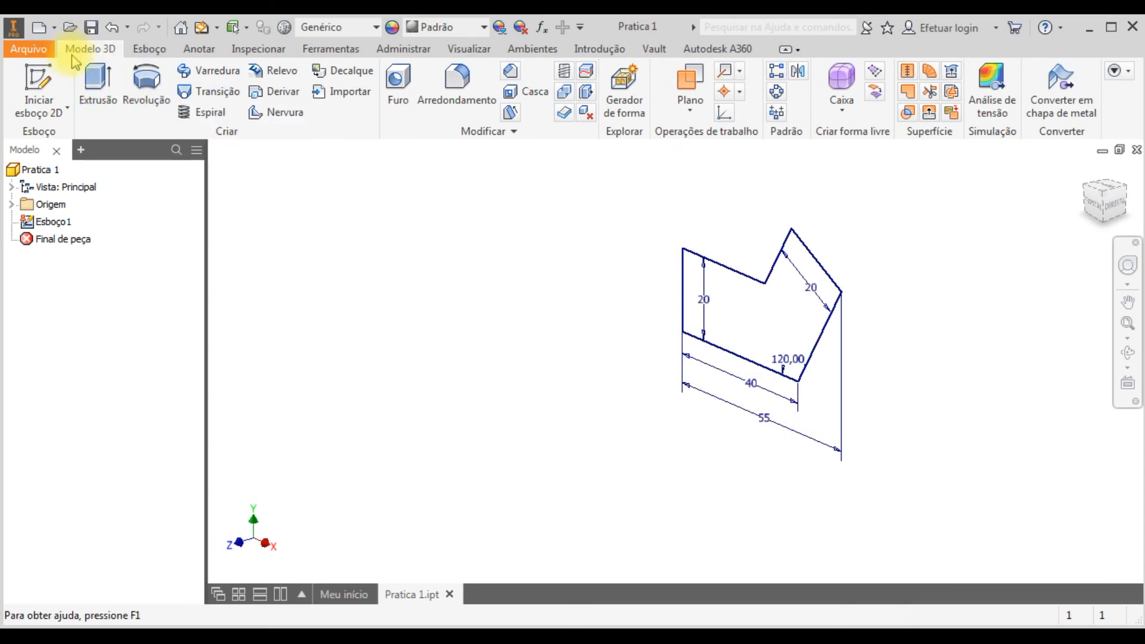
left_click(101, 81)
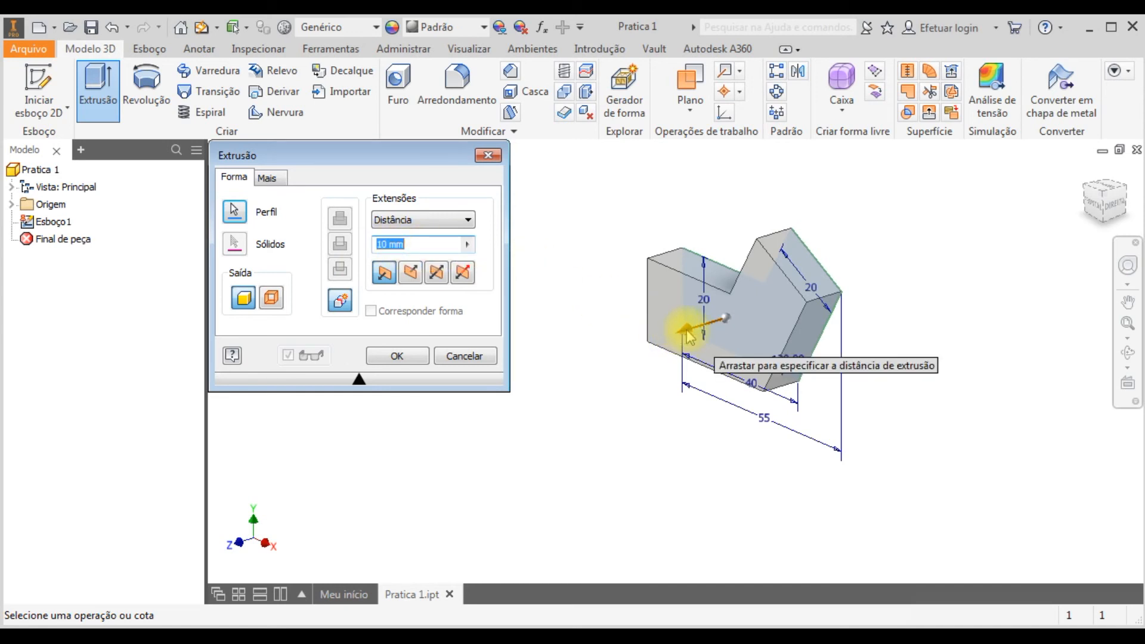
left_click_drag(687, 337, 767, 315)
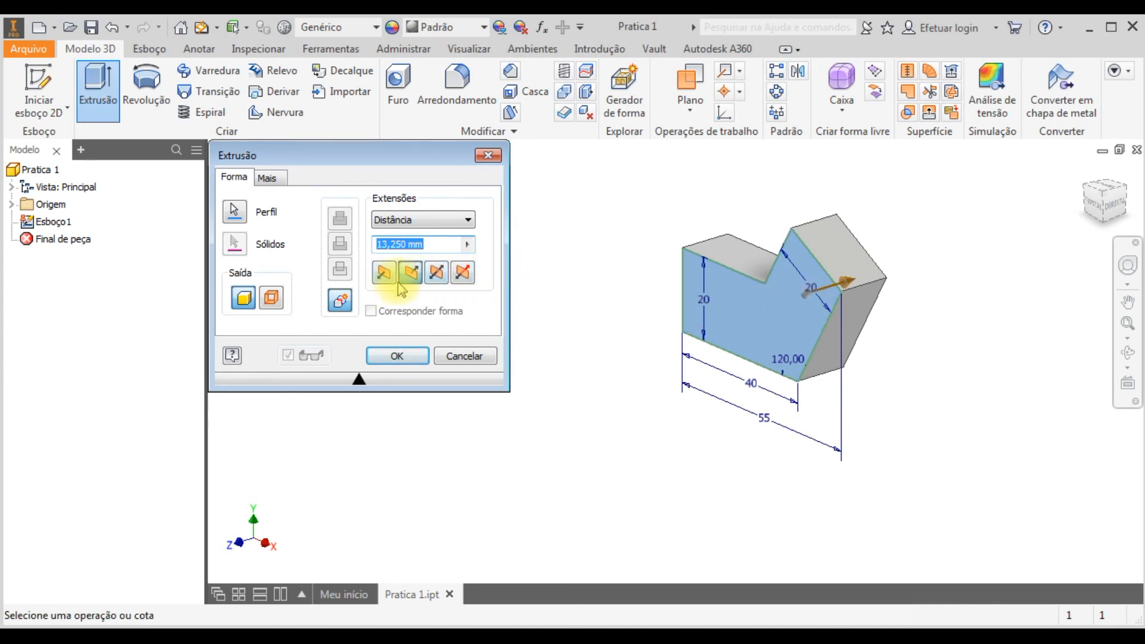
left_click_drag(857, 291, 697, 316)
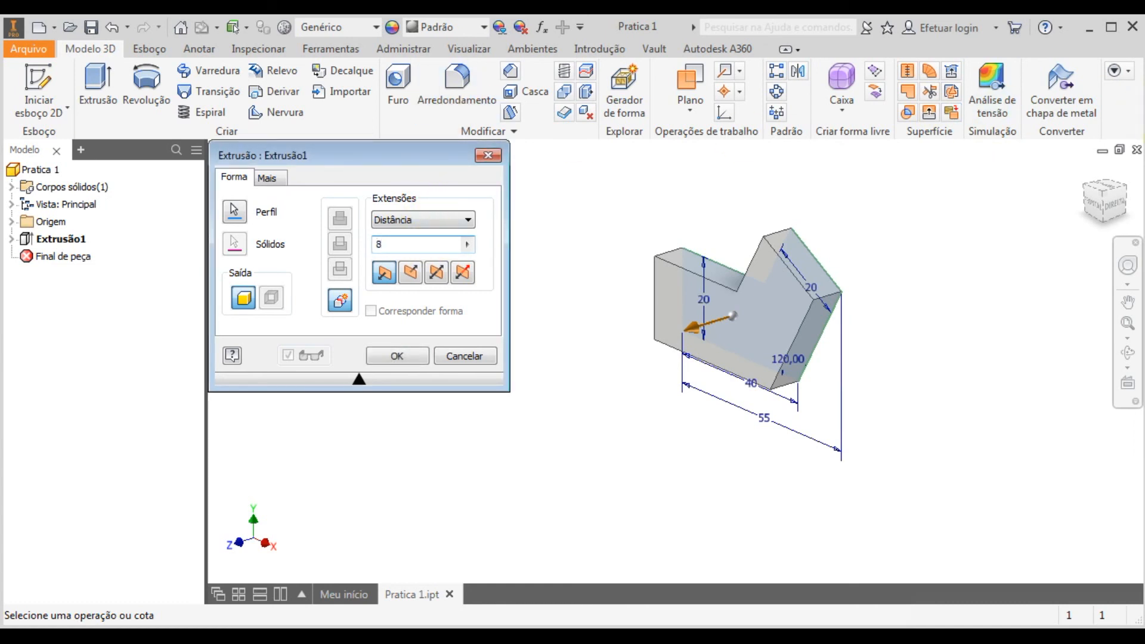
left_click(401, 368)
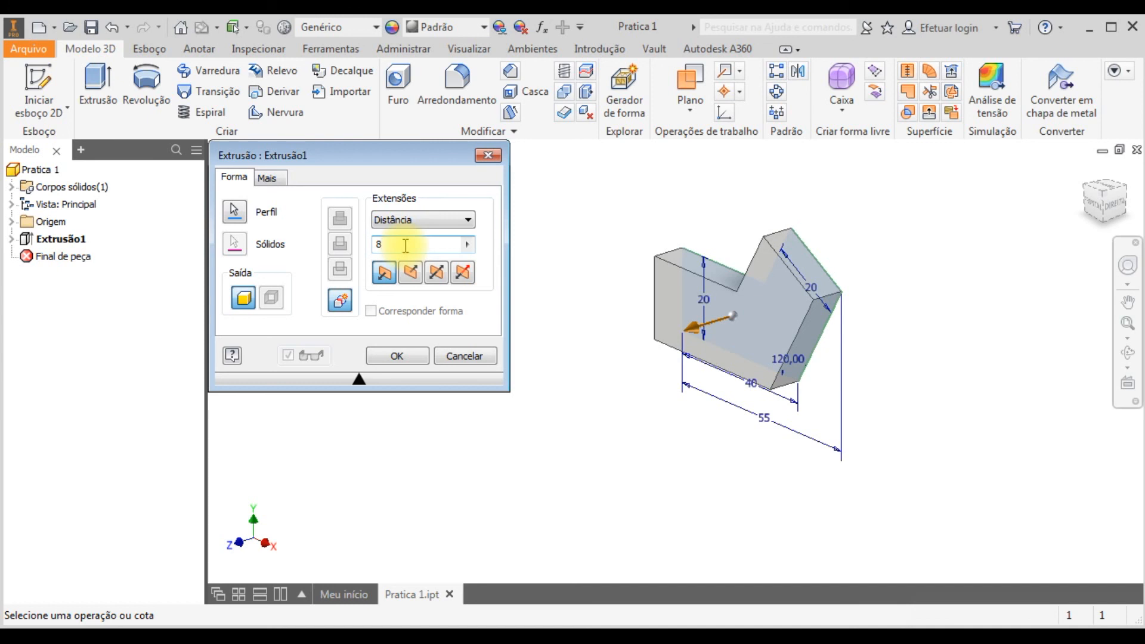
left_click(408, 360)
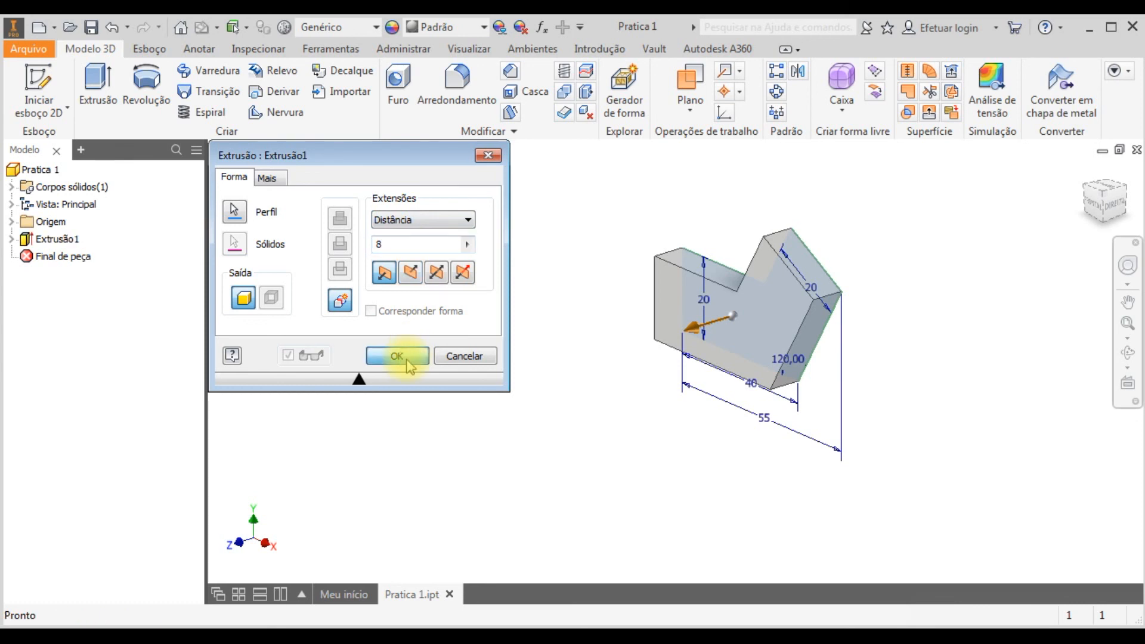